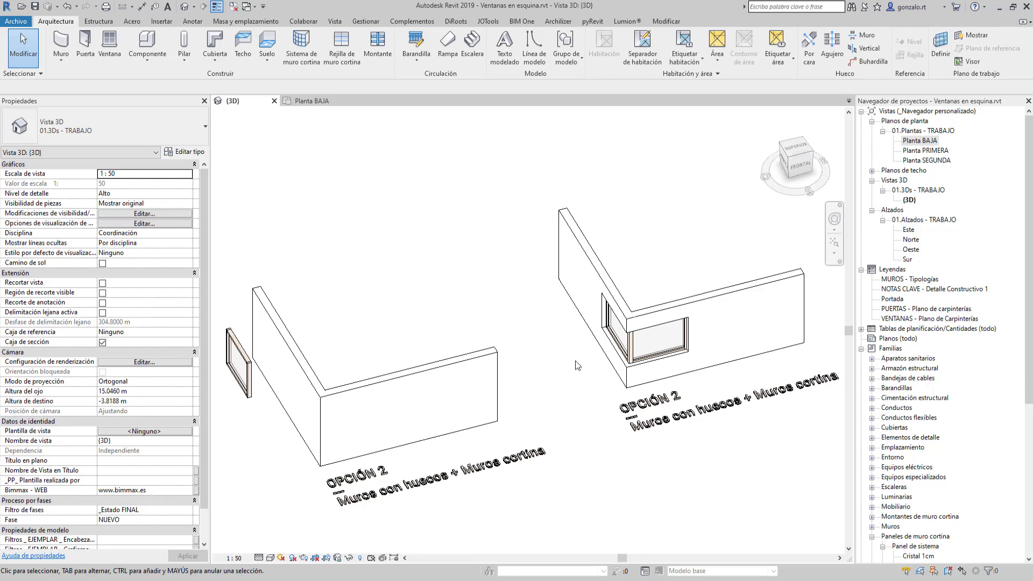
In the Planta BAJA plan, try moving the separate curtain wall horizontally into the vertical facade wall of the first OPCIÓN 2 model
double_click(924, 142)
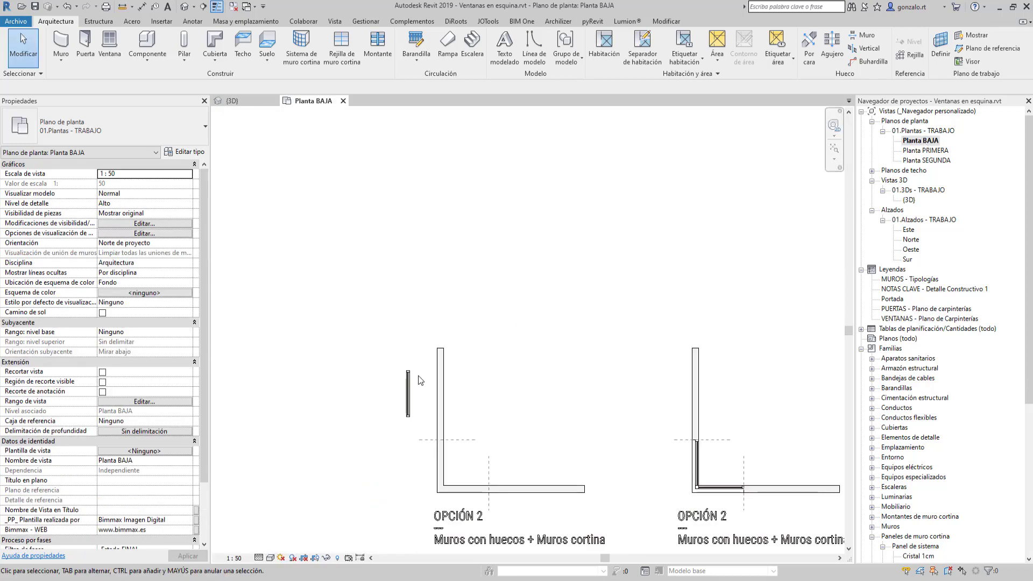
scroll(398, 430, "up", 5)
left_click(441, 398)
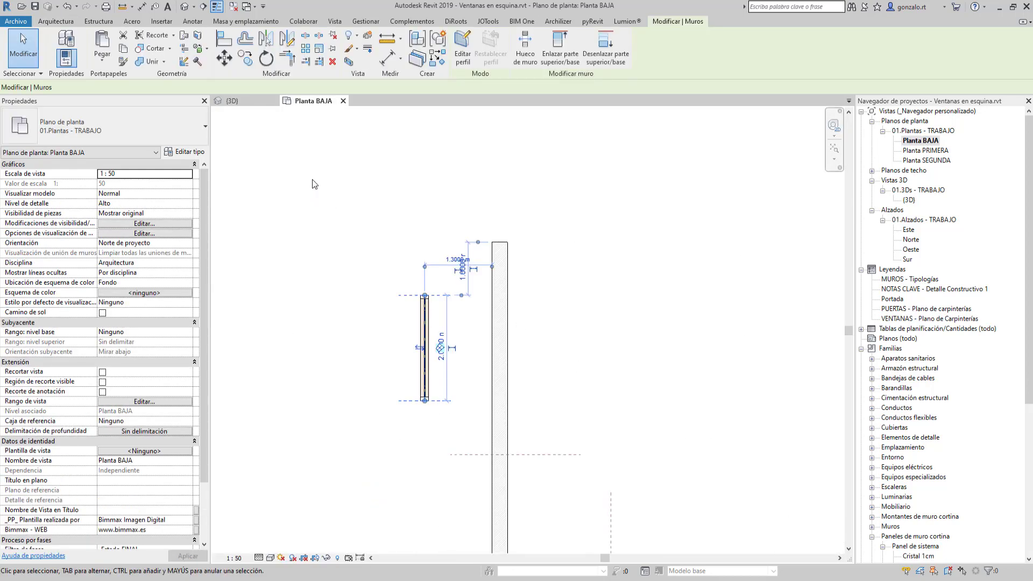
key("m")
key("v")
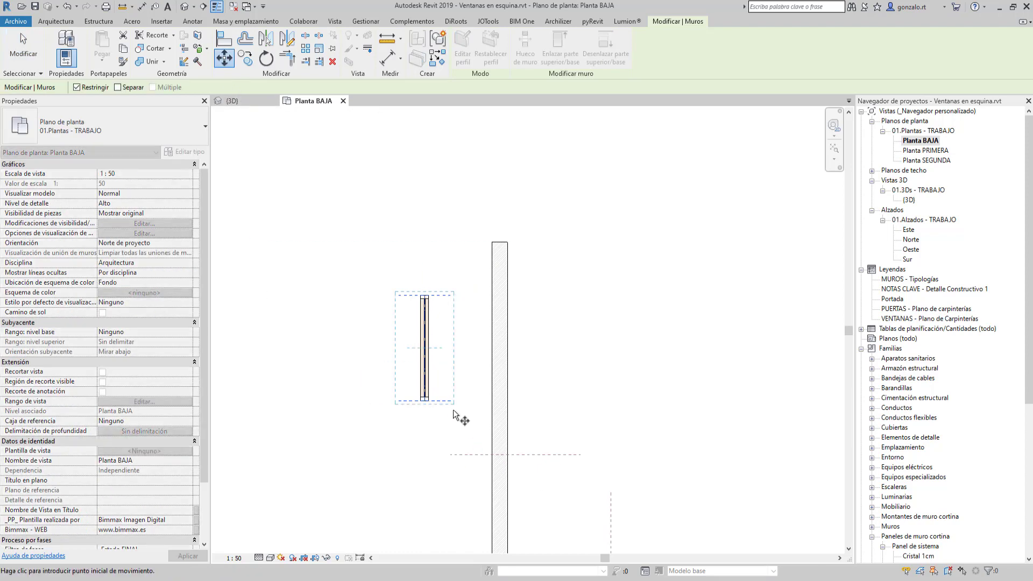
left_click(425, 401)
left_click(508, 404)
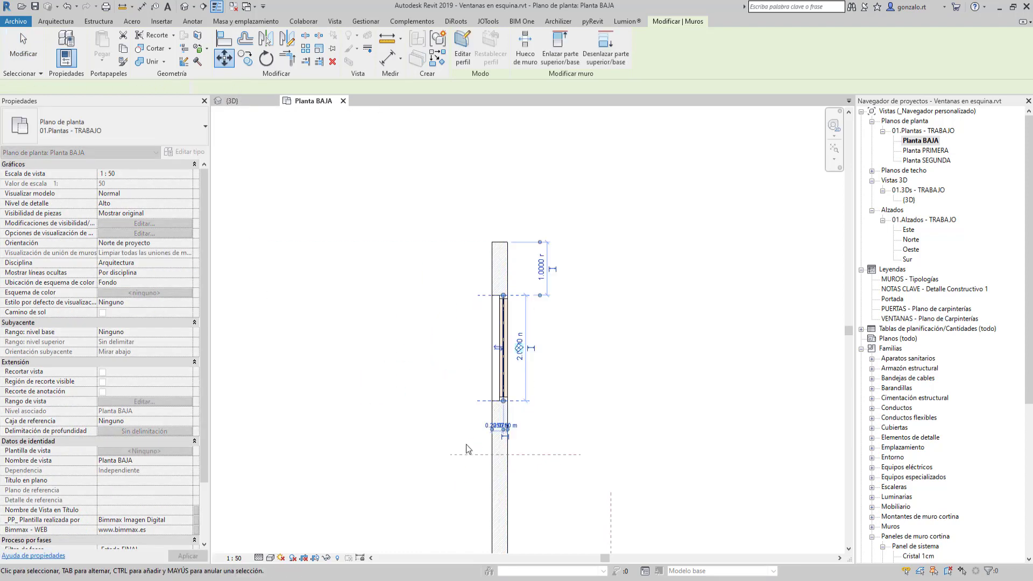
left_click(468, 445)
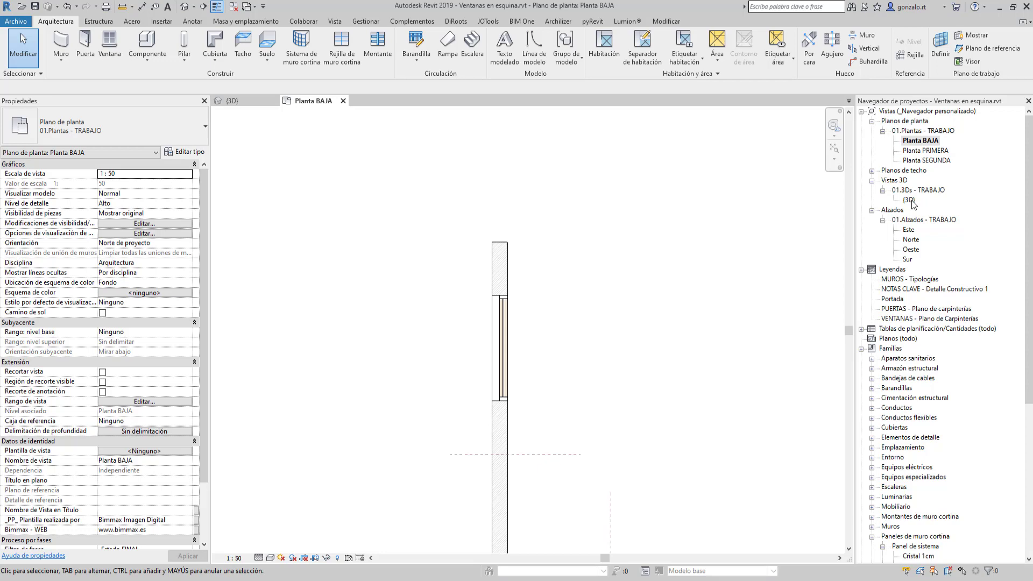
Examine the separate curtain wall beside the first OPCIÓN 2 walls in the {3D} view
double_click(909, 199)
middle_click_drag(312, 504, 468, 431, "shift")
scroll(454, 410, "down", 2)
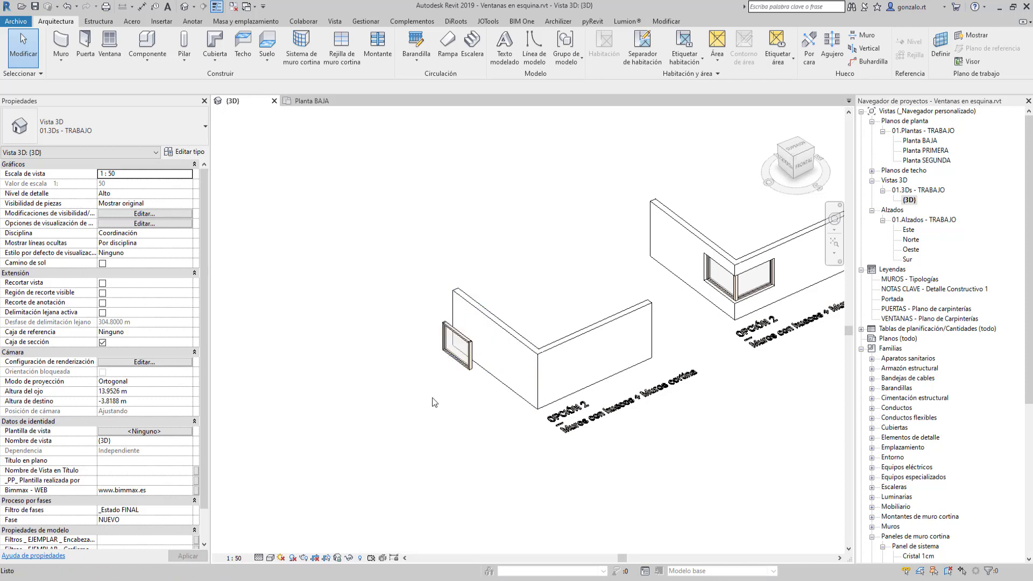
scroll(469, 384, "up", 3)
scroll(469, 383, "up", 2)
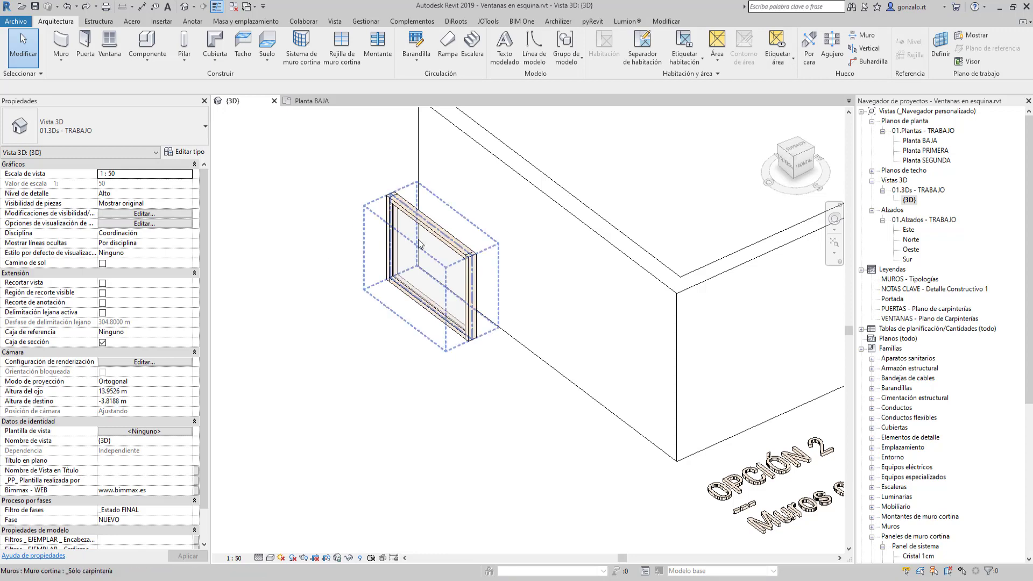
In Planta BAJA, draw two chained _Sólo carpintería curtain walls in an L outside the first OPCIÓN 2 corner, the horizontal one about 1.8 m long
double_click(918, 143)
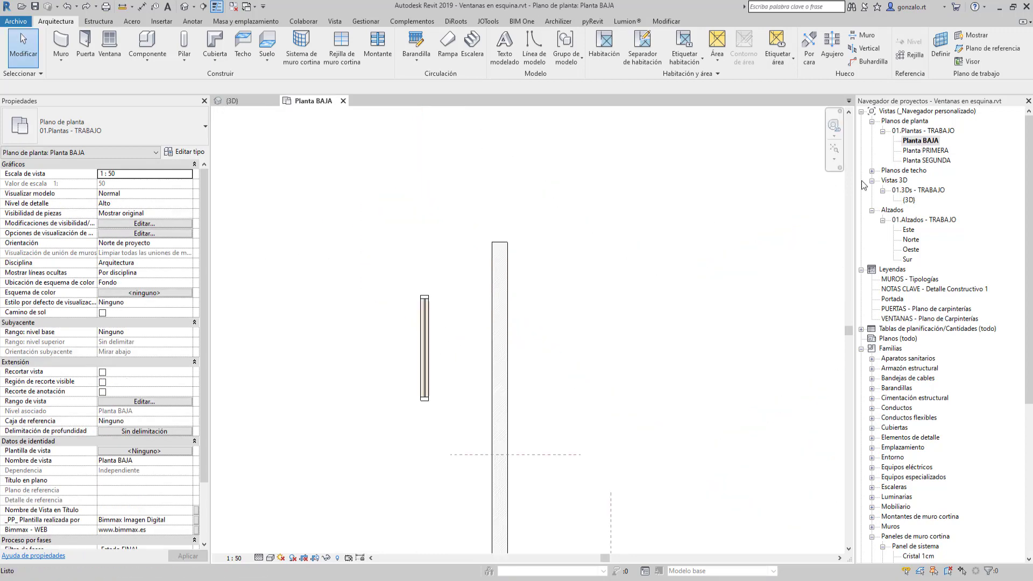
scroll(330, 377, "down", 3)
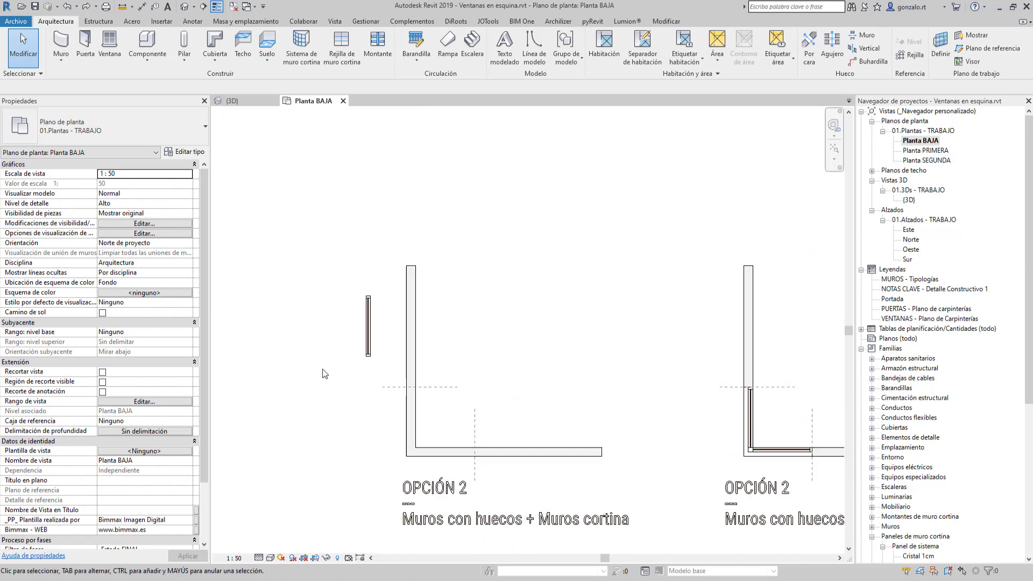
left_click(369, 355)
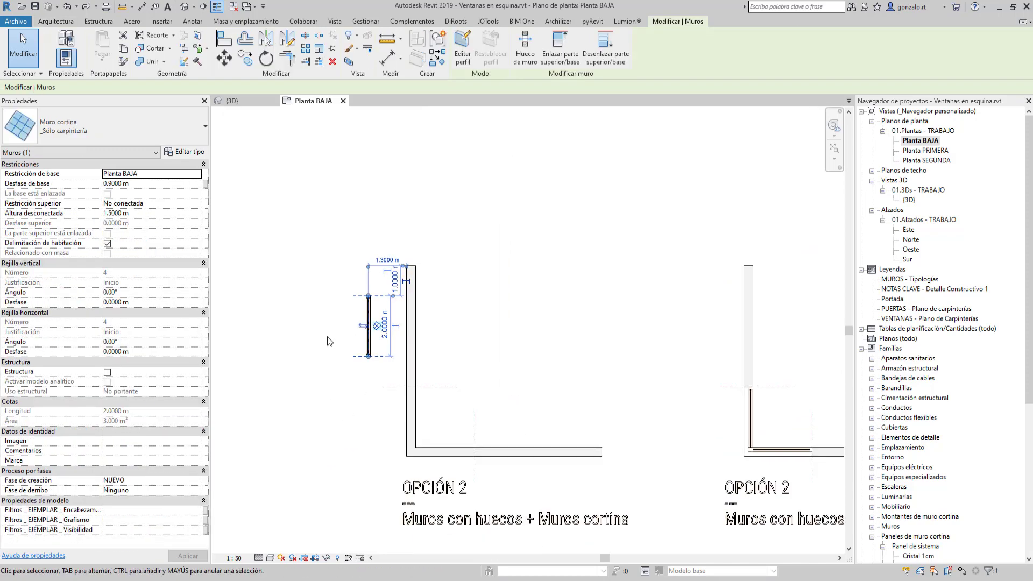
left_click(437, 58)
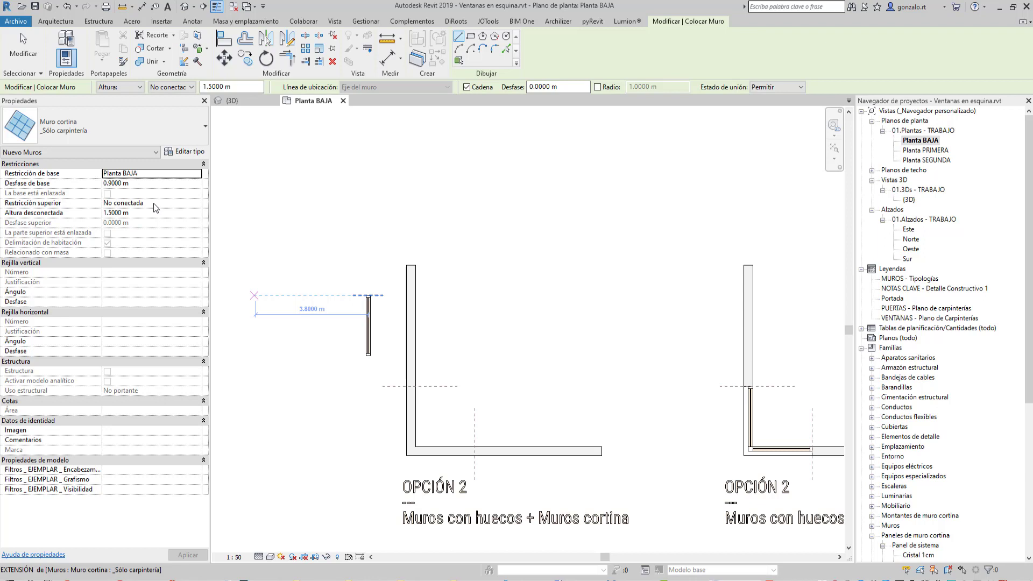
key("Escape")
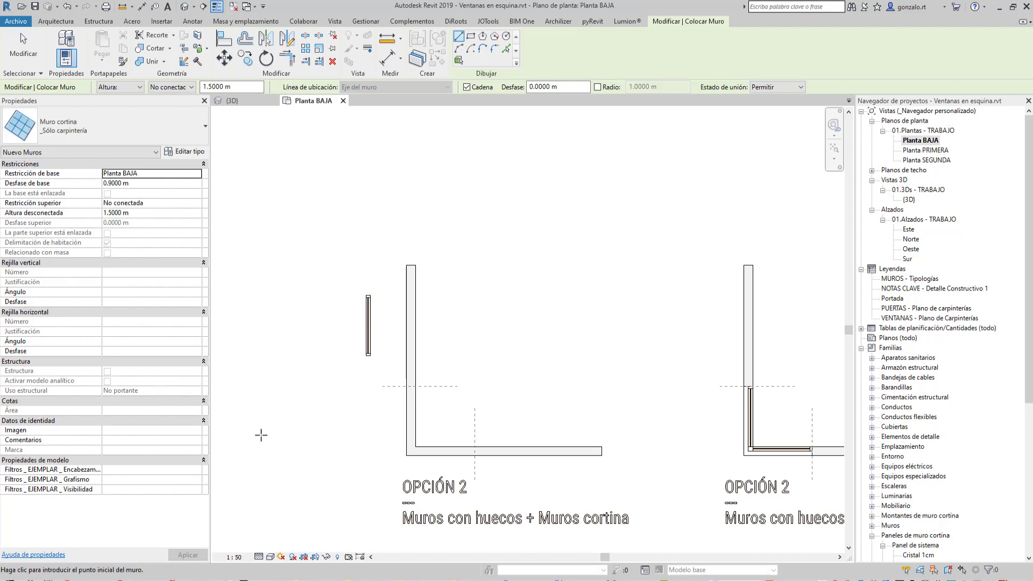
scroll(374, 373, "down", 3)
scroll(482, 140, "down", 1)
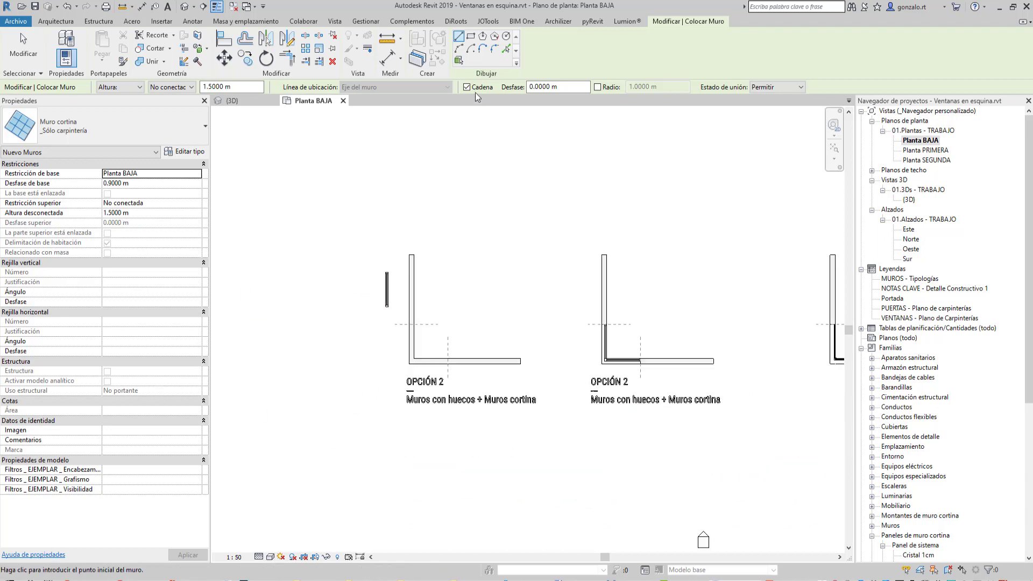
scroll(393, 345, "up", 3)
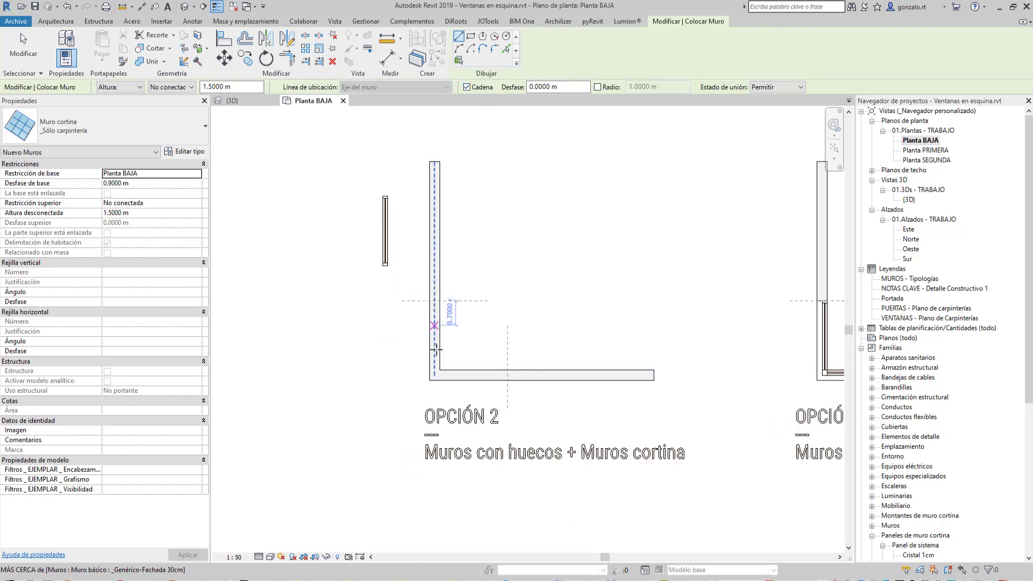
left_click(385, 313)
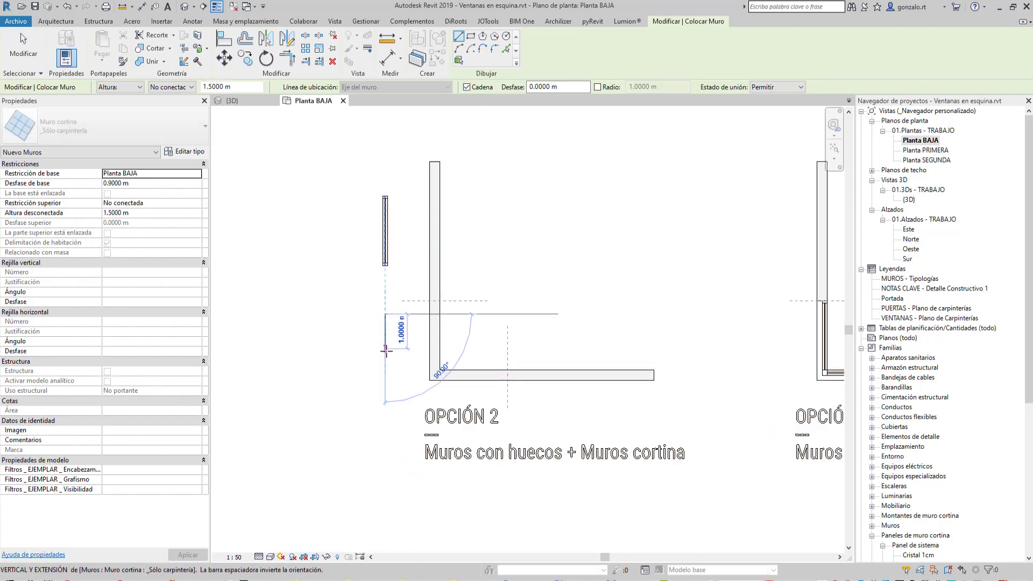
left_click(385, 397)
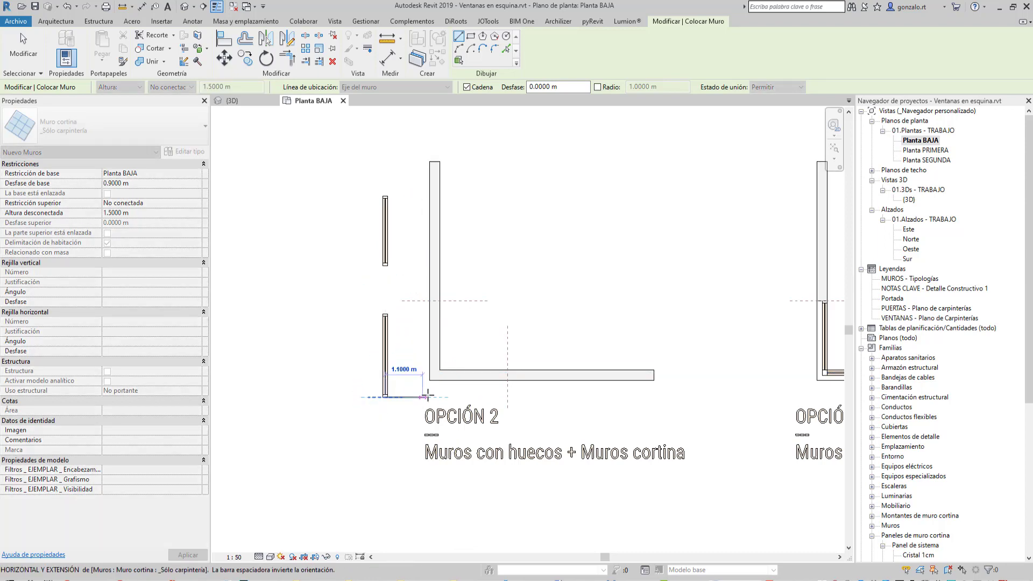
left_click(446, 397)
key("Escape")
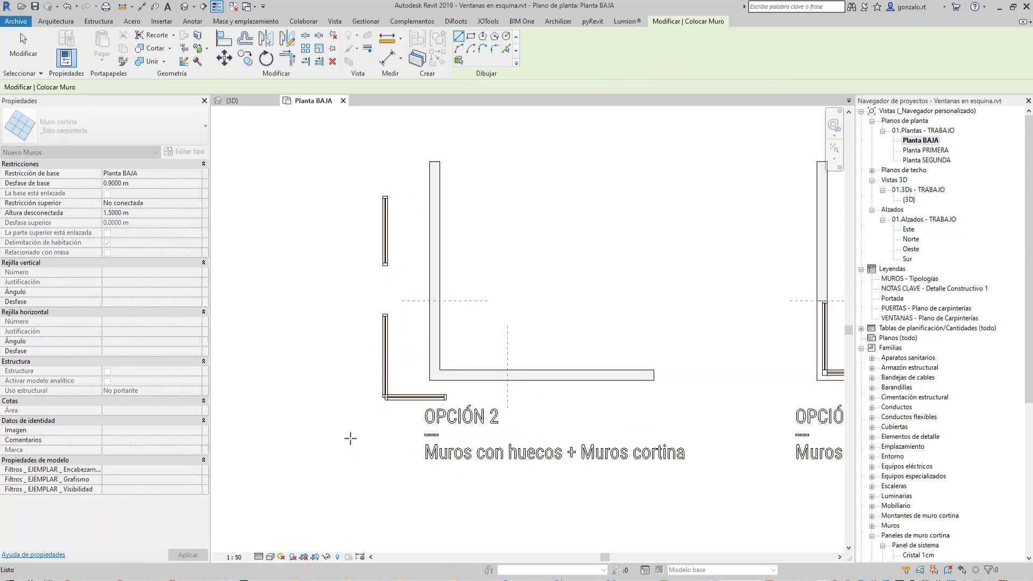
key("Escape")
In the {3D} view, delete one of the two vertical mullions meeting at the corner of the new L-shaped curtain walls
scroll(350, 439, "up", 2)
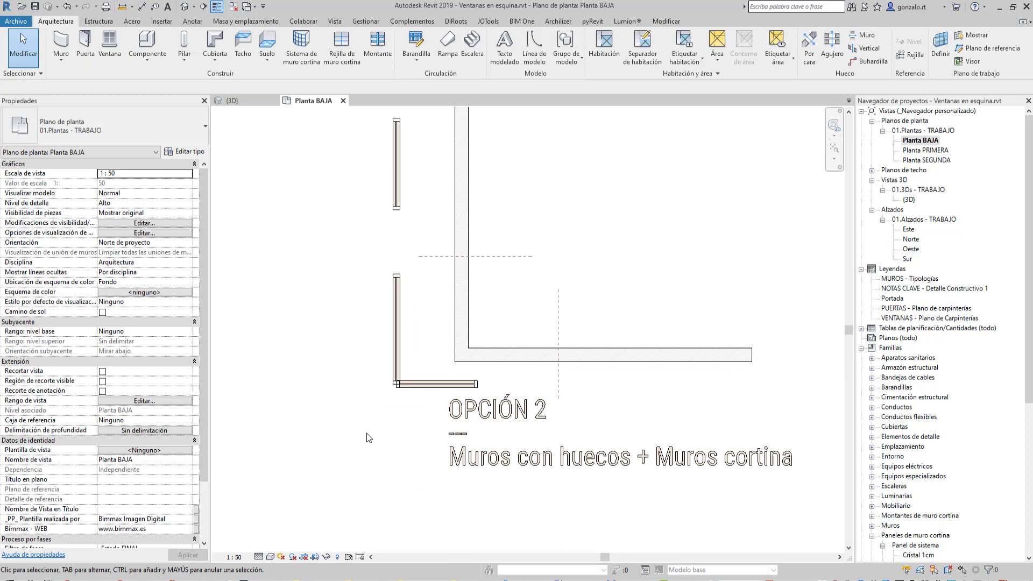
scroll(376, 394, "up", 2)
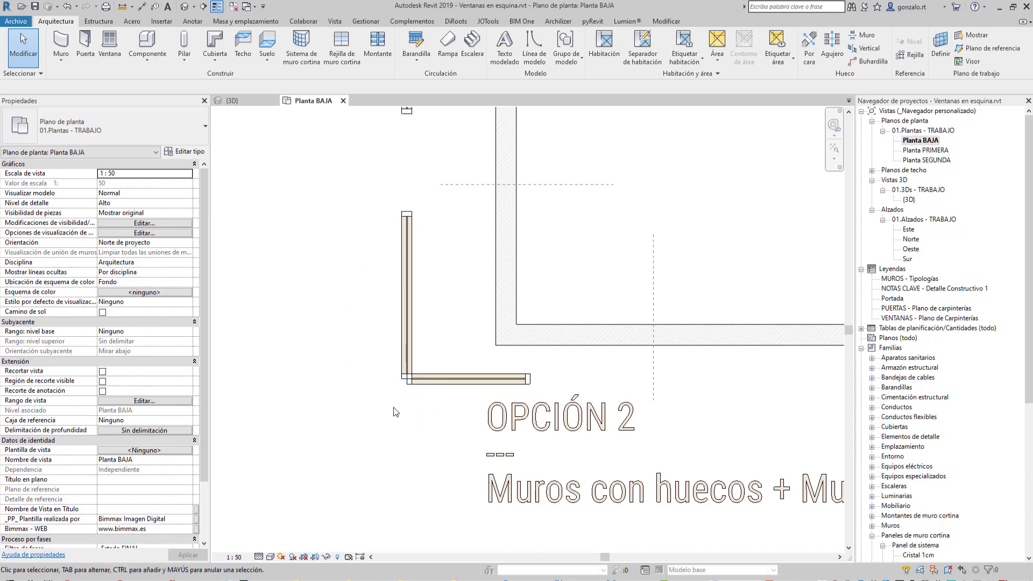
double_click(910, 199)
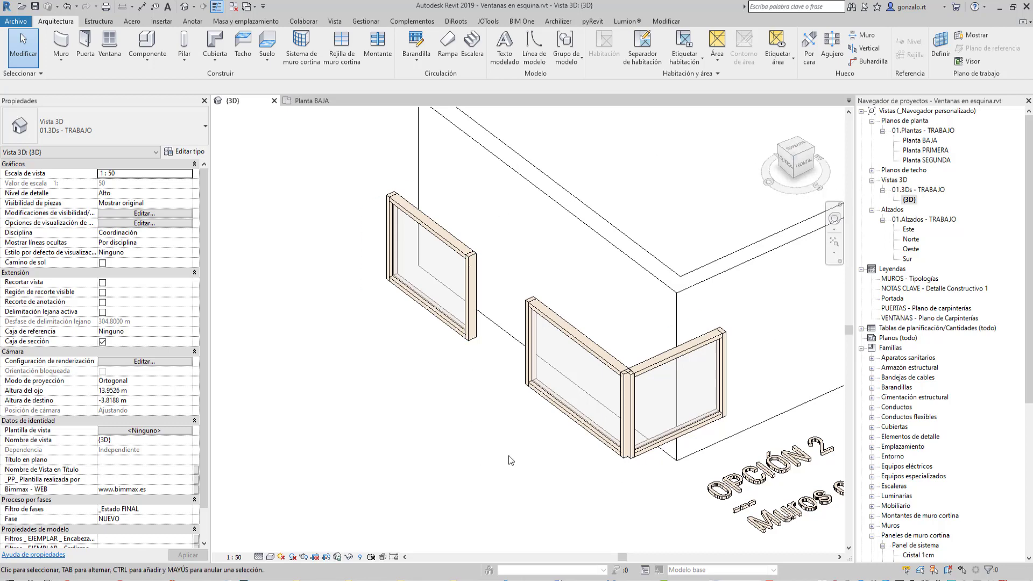
middle_click_drag(536, 460, 461, 458)
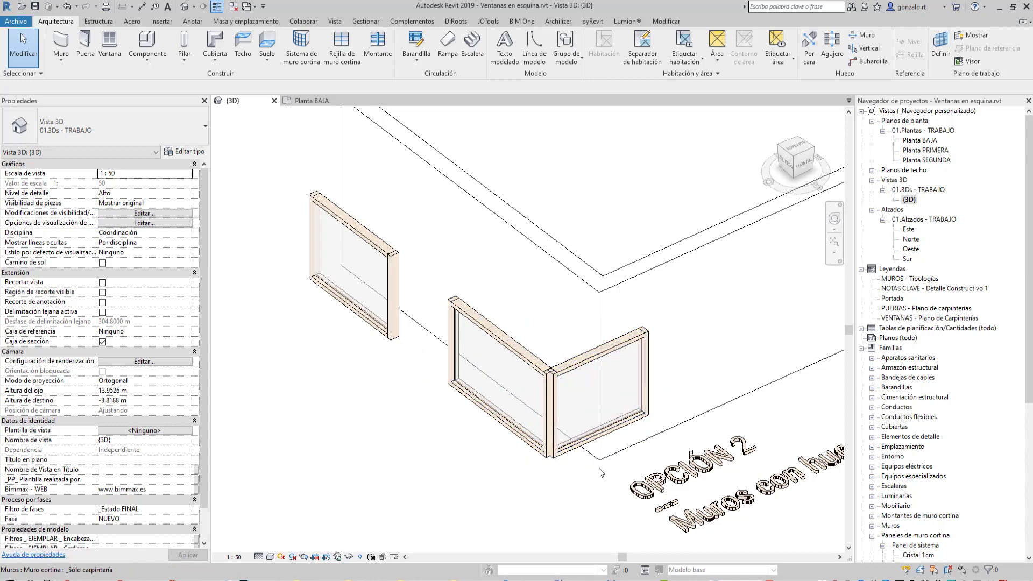
left_click(554, 386)
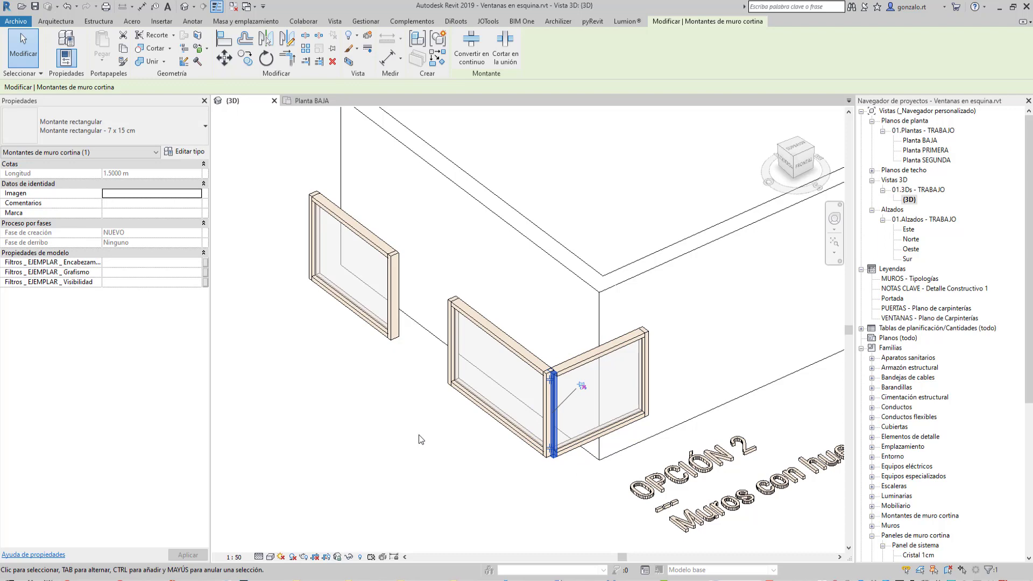
key("Escape")
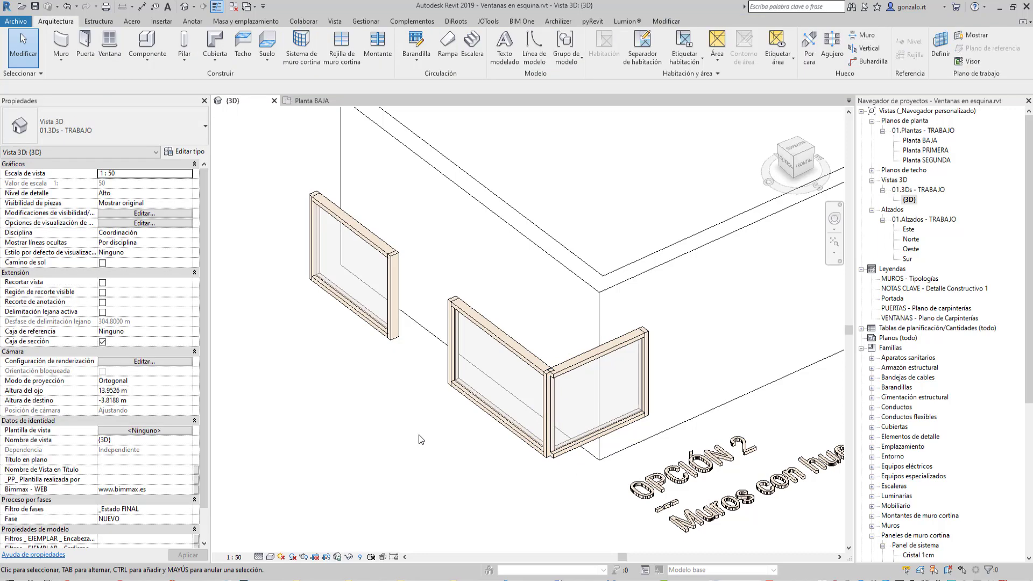
Change the remaining corner mullion's type to Montante angular cuadrilátero 15x15cm
left_click(549, 414)
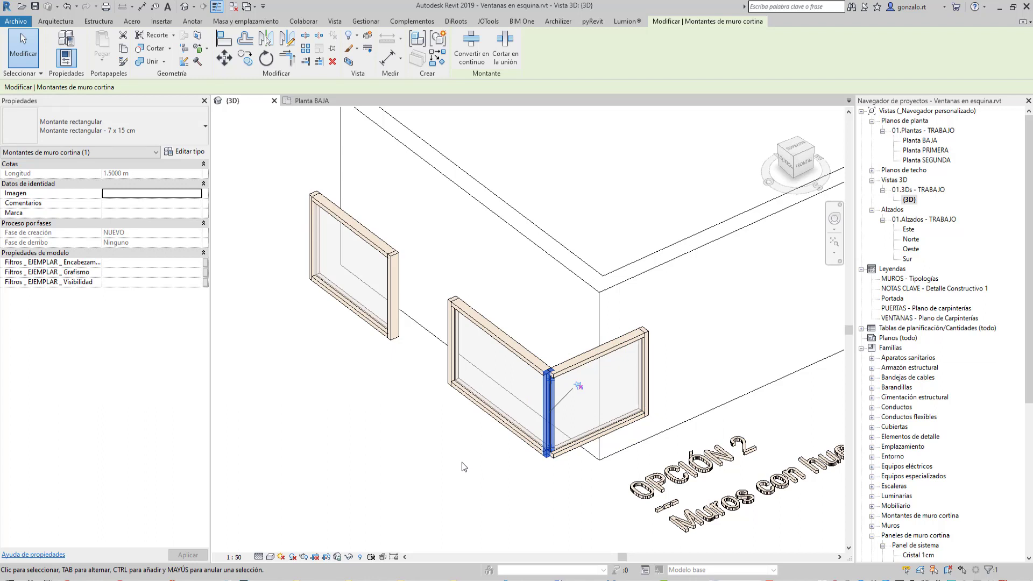
left_click(143, 130)
scroll(126, 248, "up", 1)
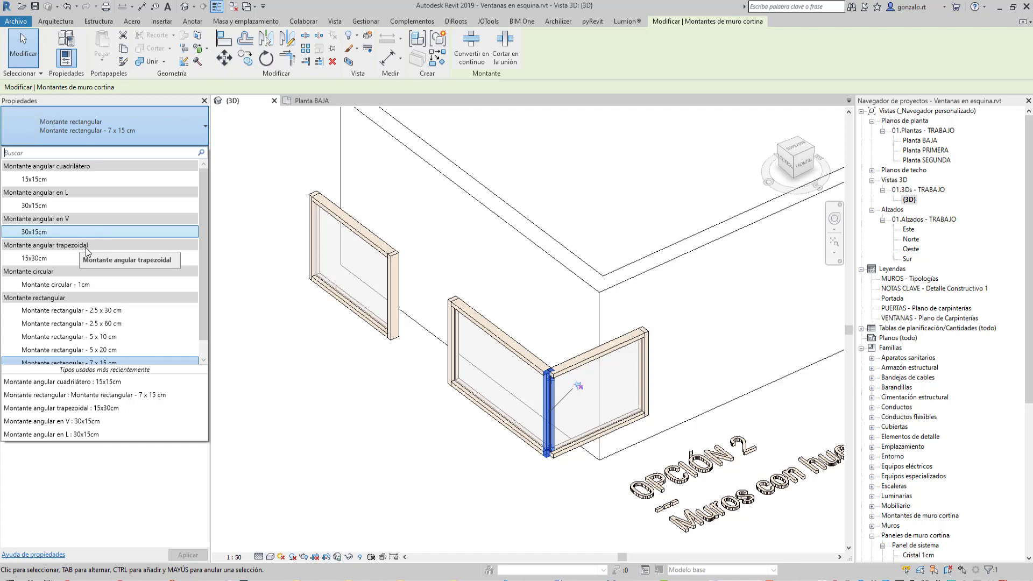
left_click(43, 182)
left_click(366, 483)
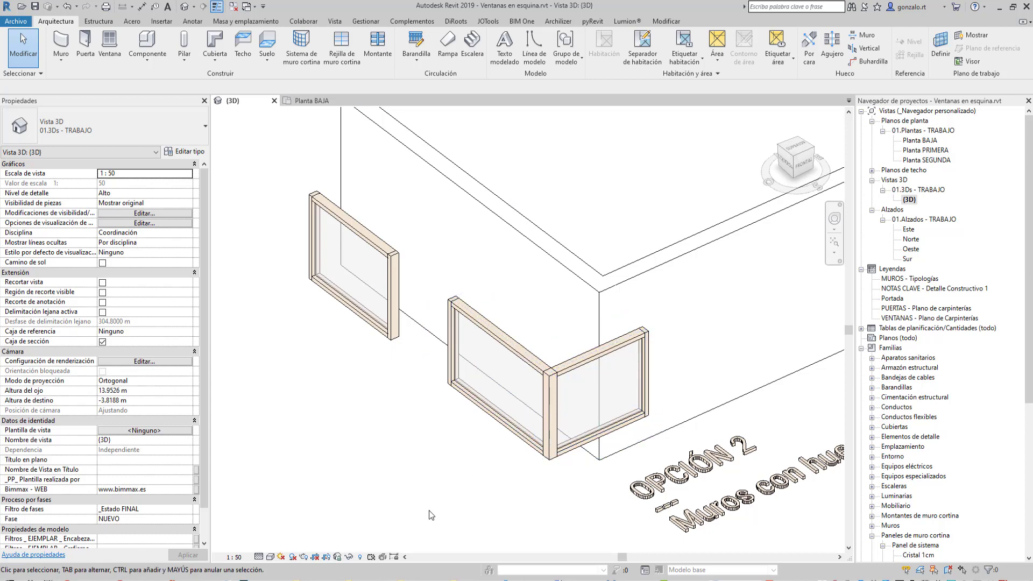
In Planta BAJA, move both L-shaped curtain walls, unconstrained, from their inner corner to the facade walls' inner corner endpoint, and view them in 3D
double_click(921, 142)
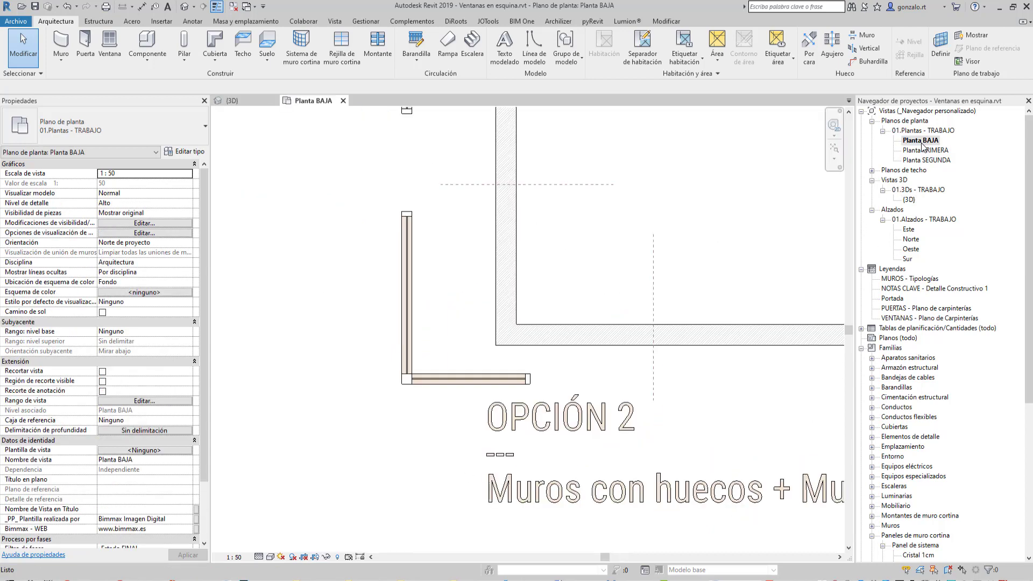
left_click(407, 393)
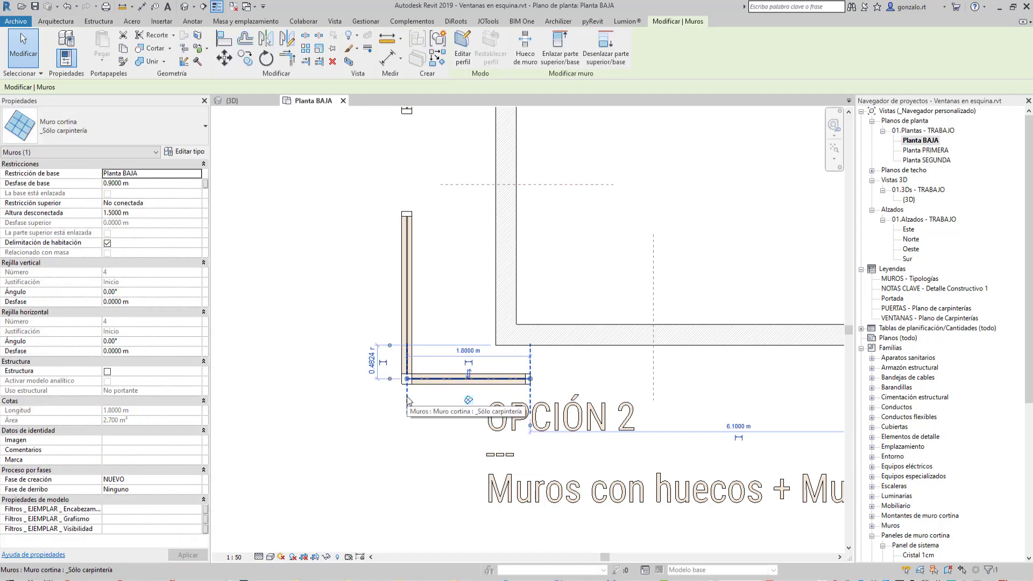
left_click(427, 215, "ctrl")
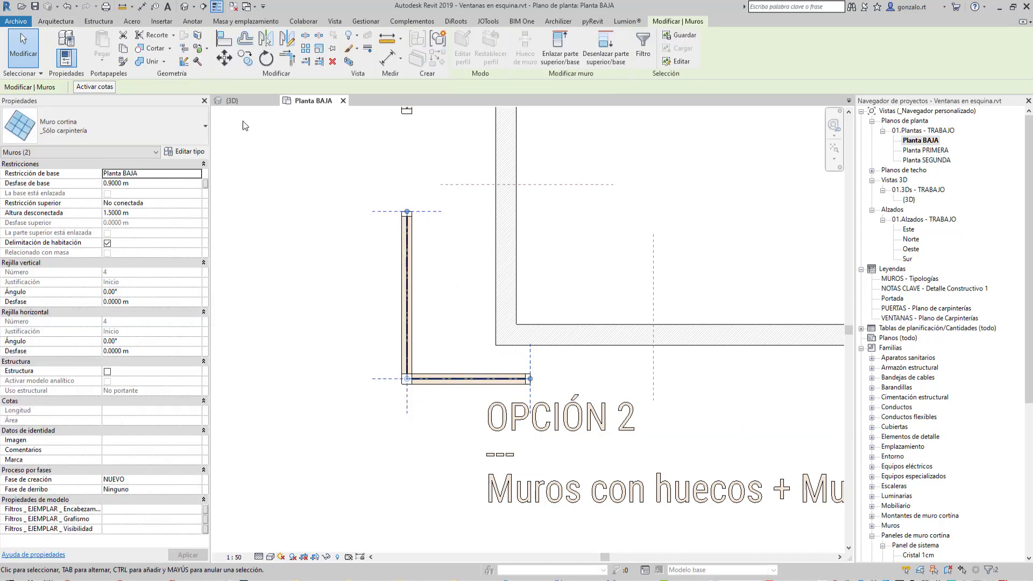
left_click(226, 59)
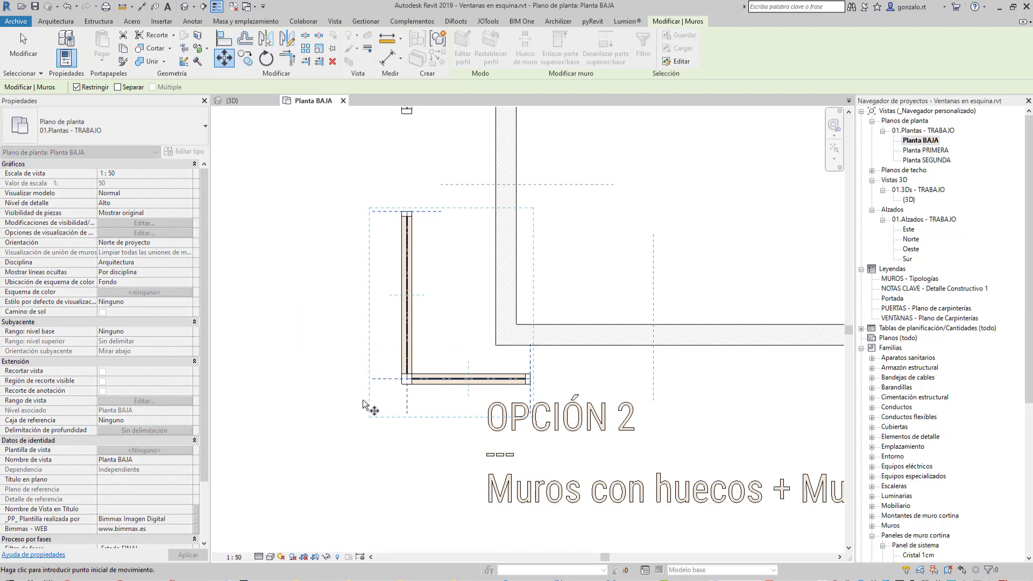
scroll(363, 399, "up", 1)
left_click(435, 361)
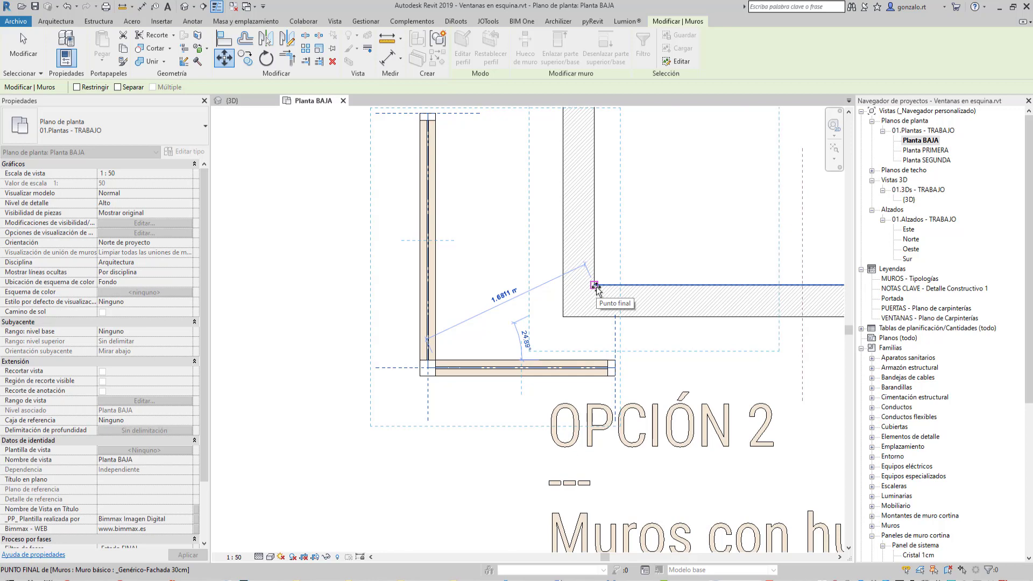
left_click(595, 285)
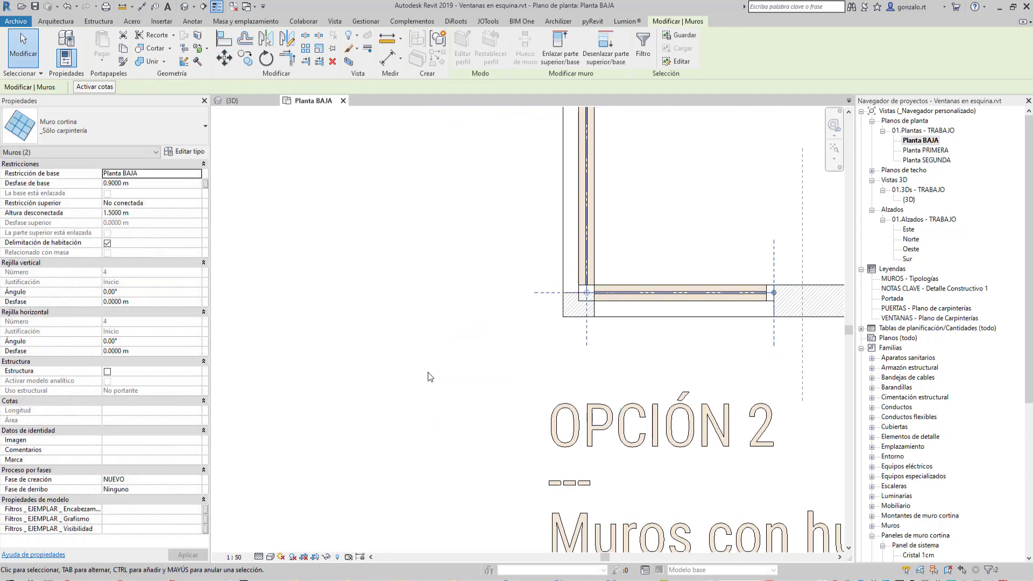
left_click(568, 354)
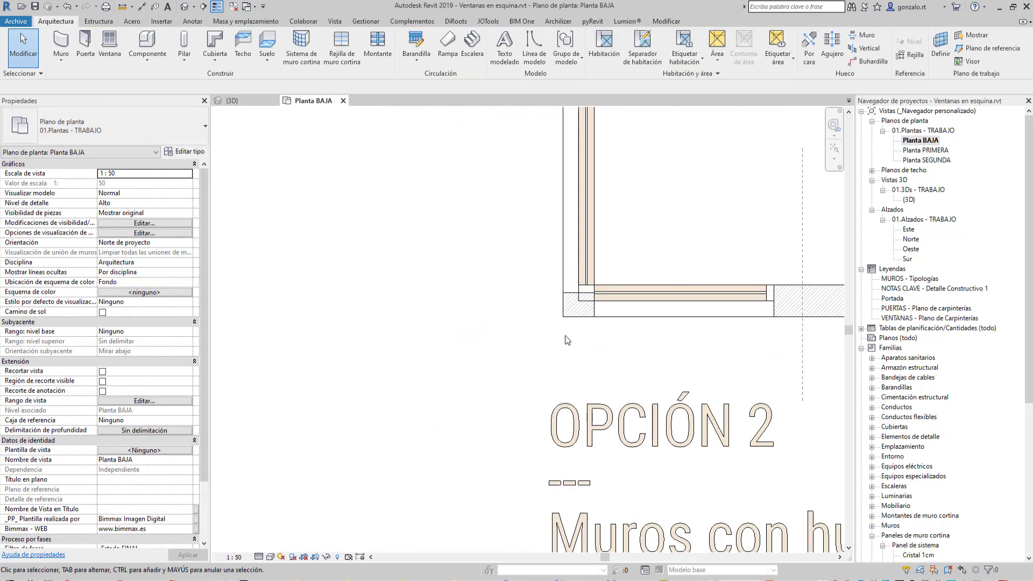
double_click(909, 199)
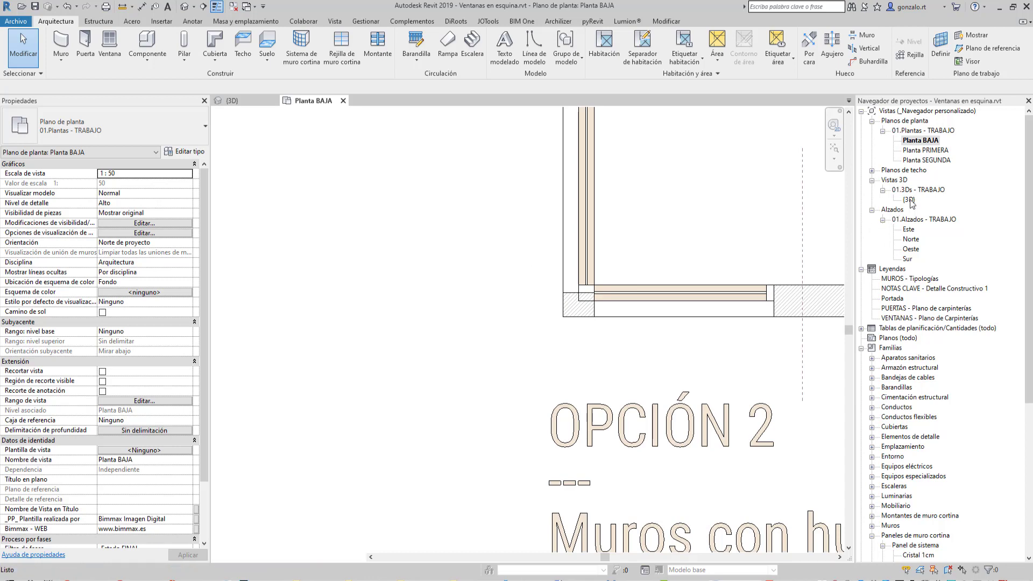
scroll(463, 469, "down", 2)
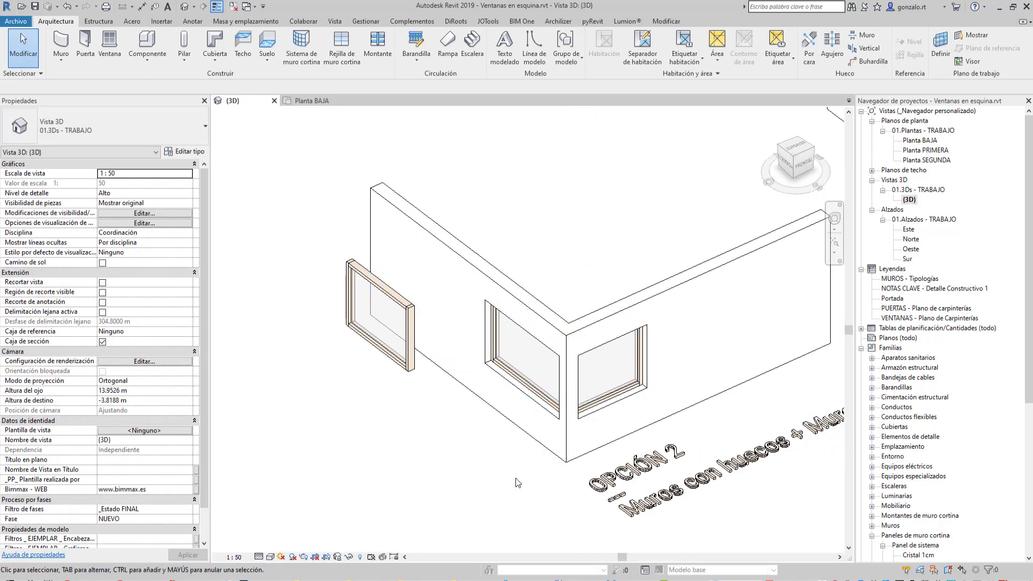
scroll(515, 477, "down", 1)
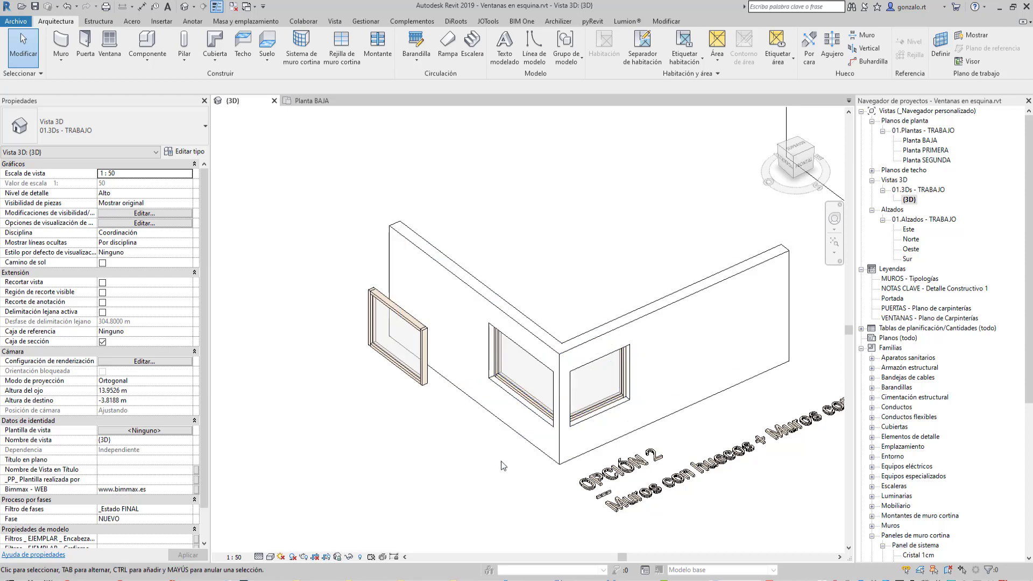
scroll(502, 466, "down", 3)
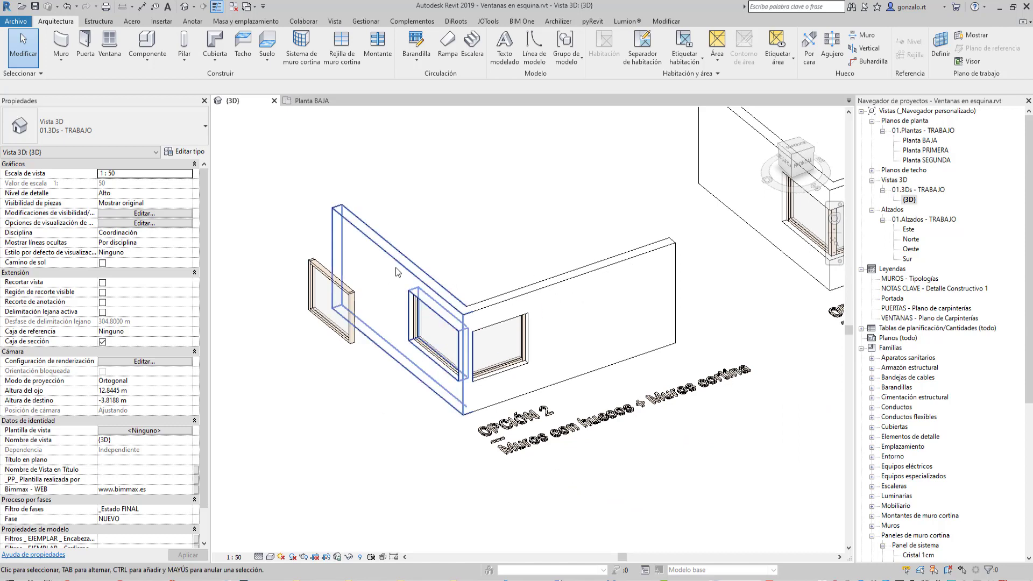
middle_click_drag(456, 455, 469, 416)
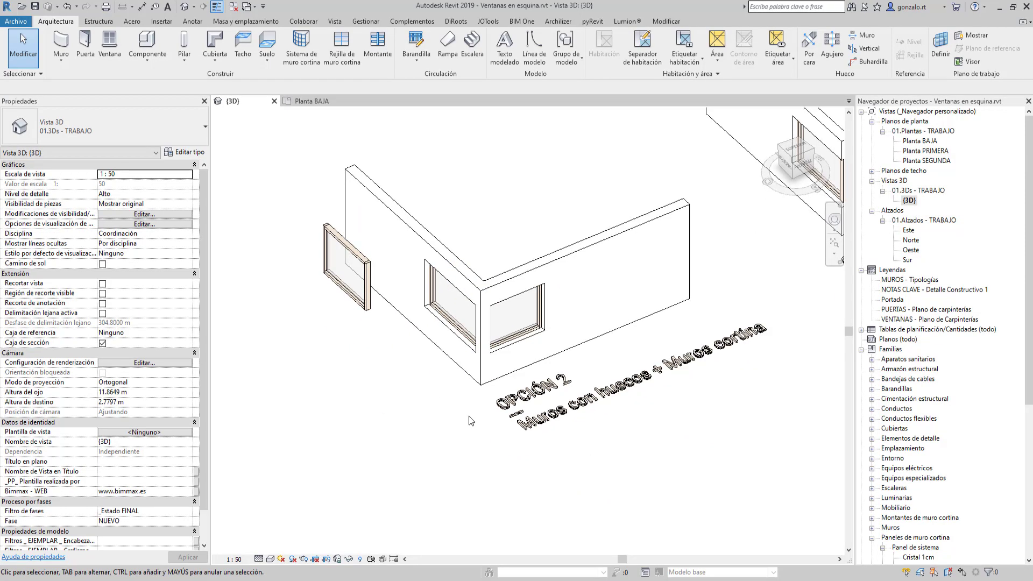
left_click(585, 244)
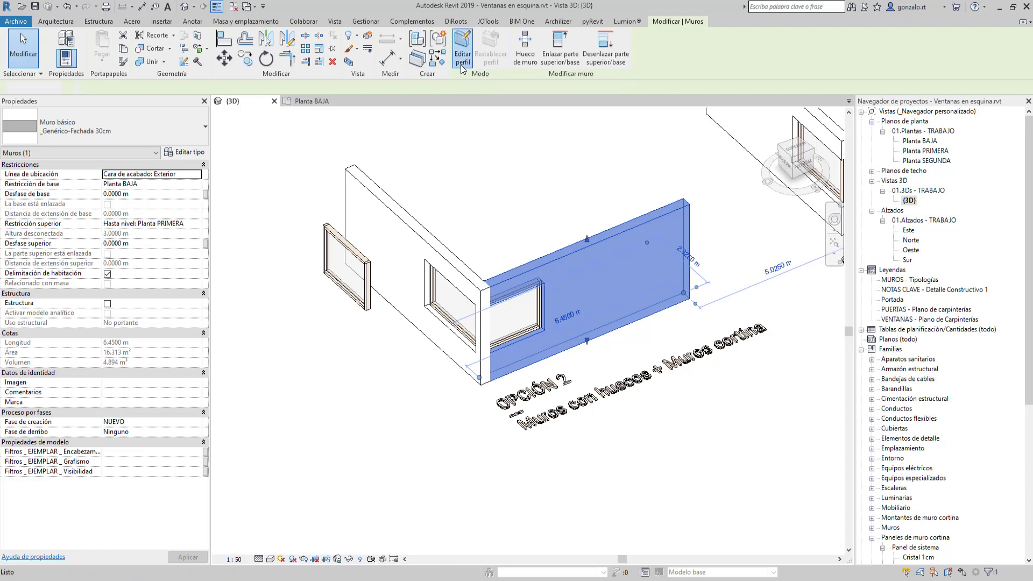
left_click(462, 54)
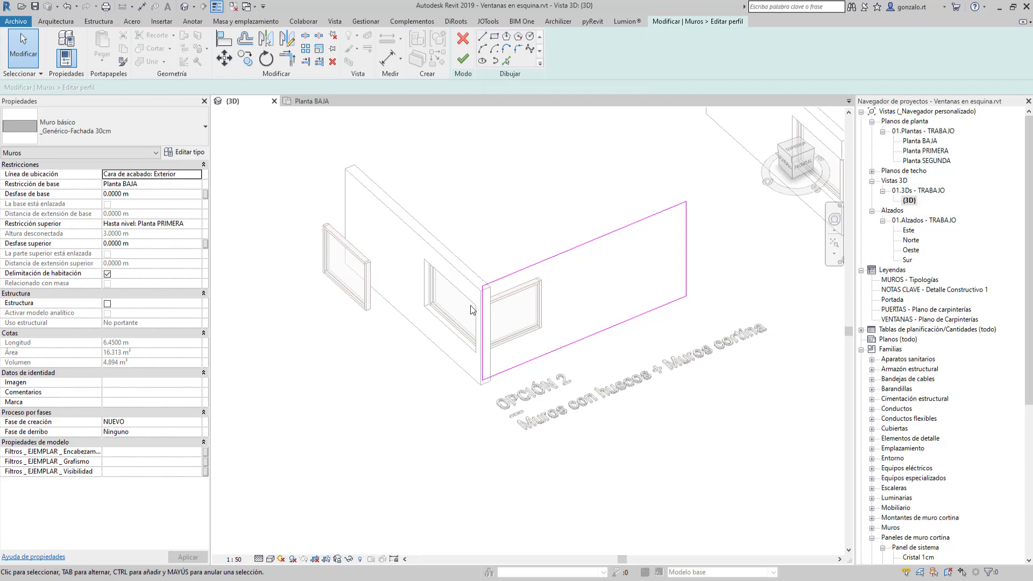
left_click(462, 58)
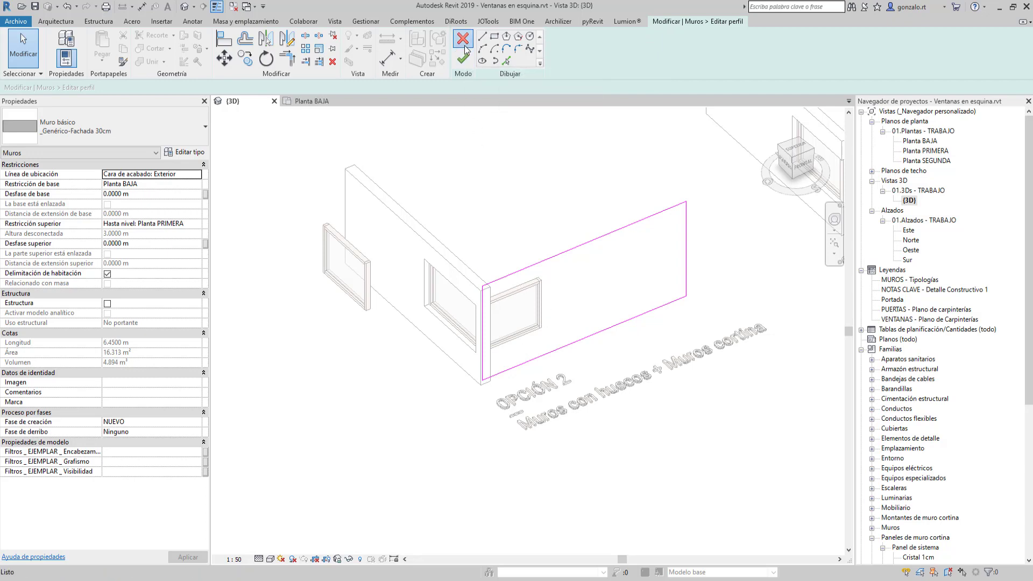
left_click(476, 183)
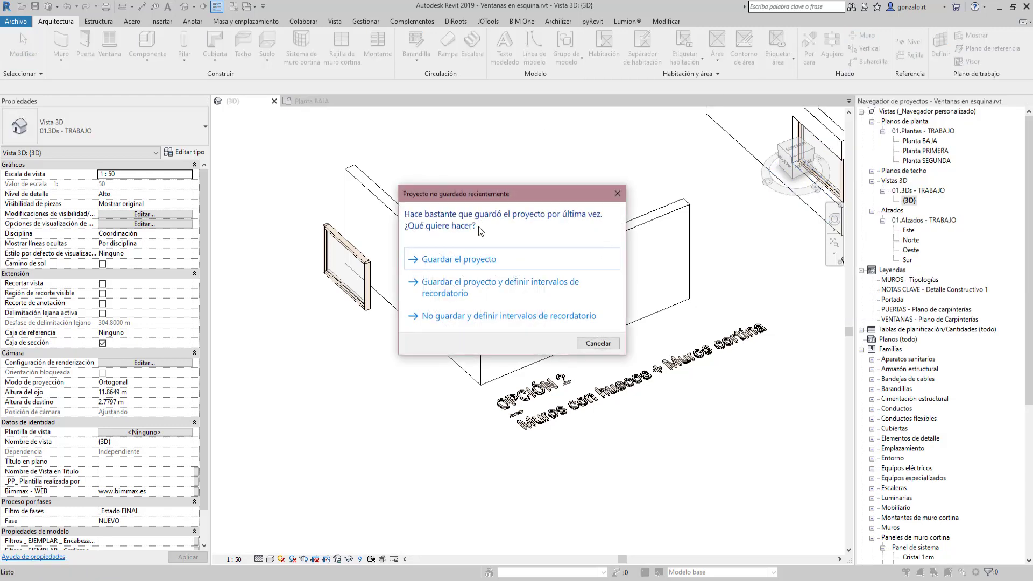
Dismiss the save reminder and cut a rectangular wall opening across the left OPCIÓN 2 facade wall's corner, about 0.47 m below its top
left_click(597, 343)
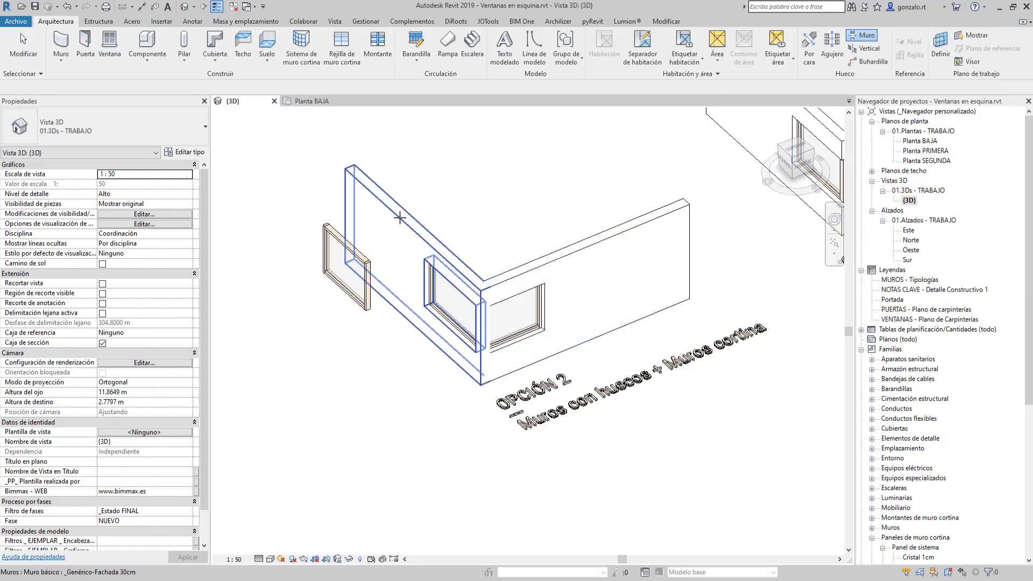
middle_click_drag(410, 350, 486, 362, "shift")
scroll(399, 316, "up", 1)
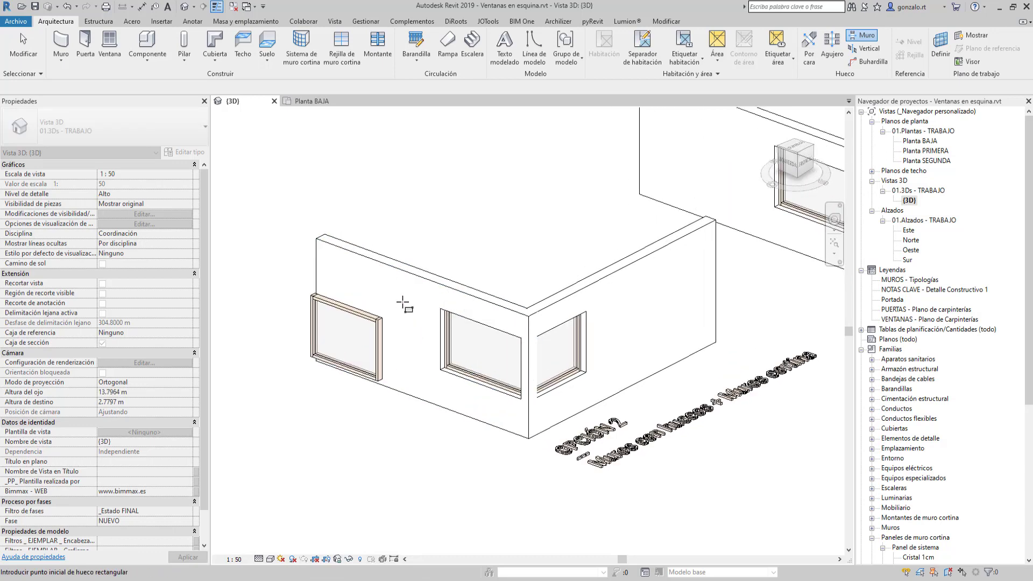
left_click(401, 287)
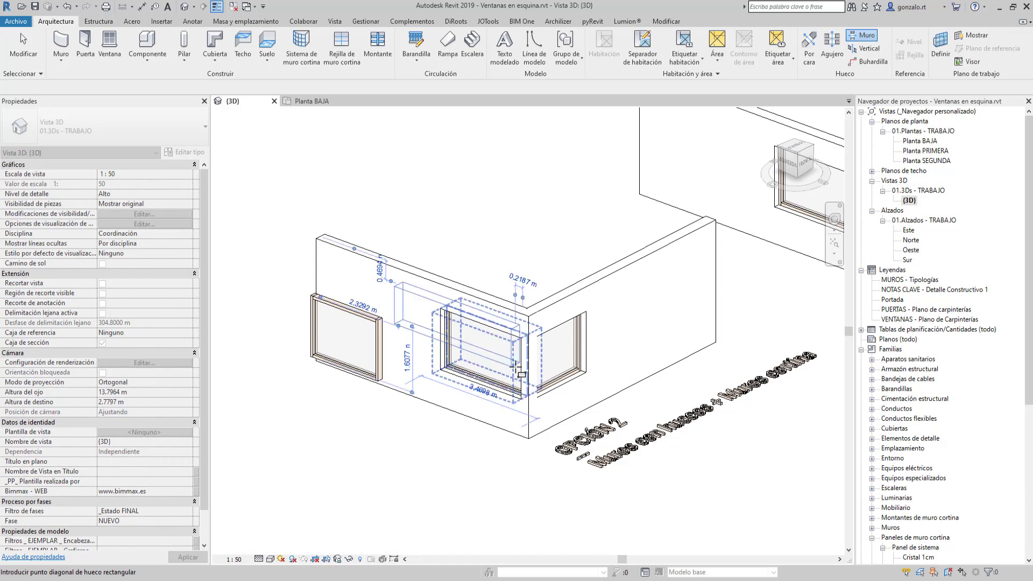
left_click(573, 430)
scroll(479, 377, "down", 2)
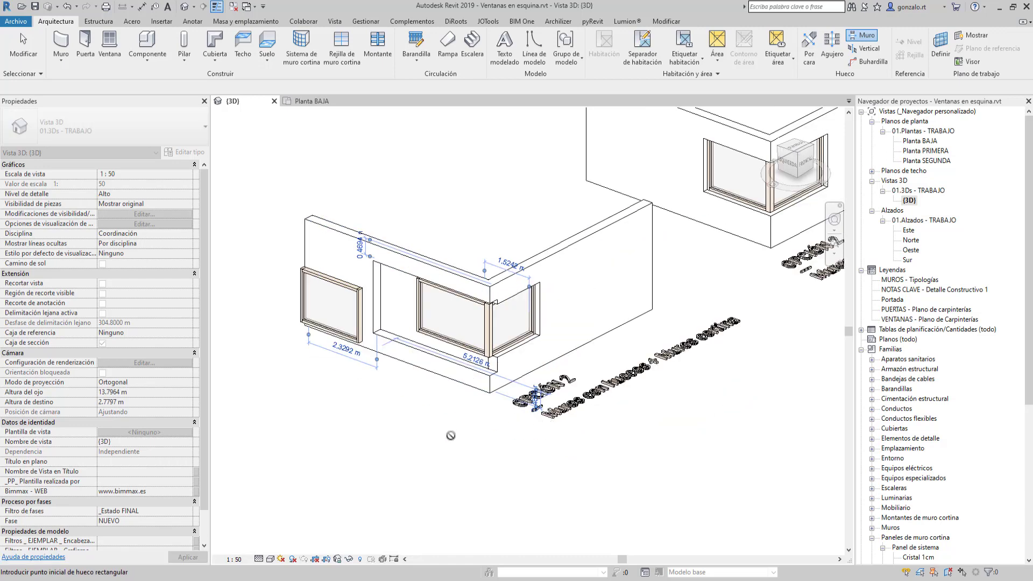
middle_click_drag(453, 458, 455, 459)
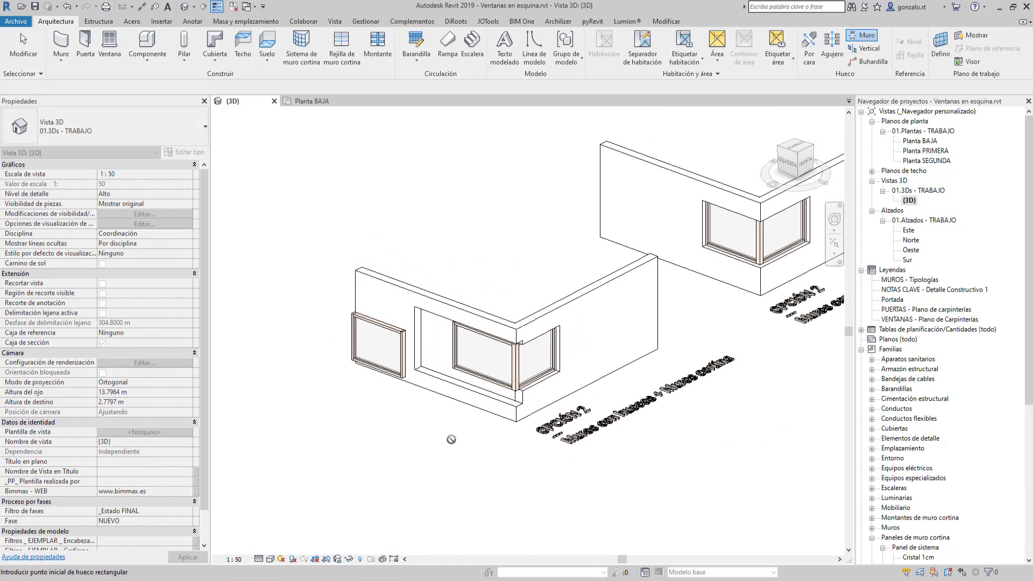
Align the new opening's lower edge and far side edge to the corner curtain wall's bottom and side mullions
left_click(666, 21)
left_click(224, 37)
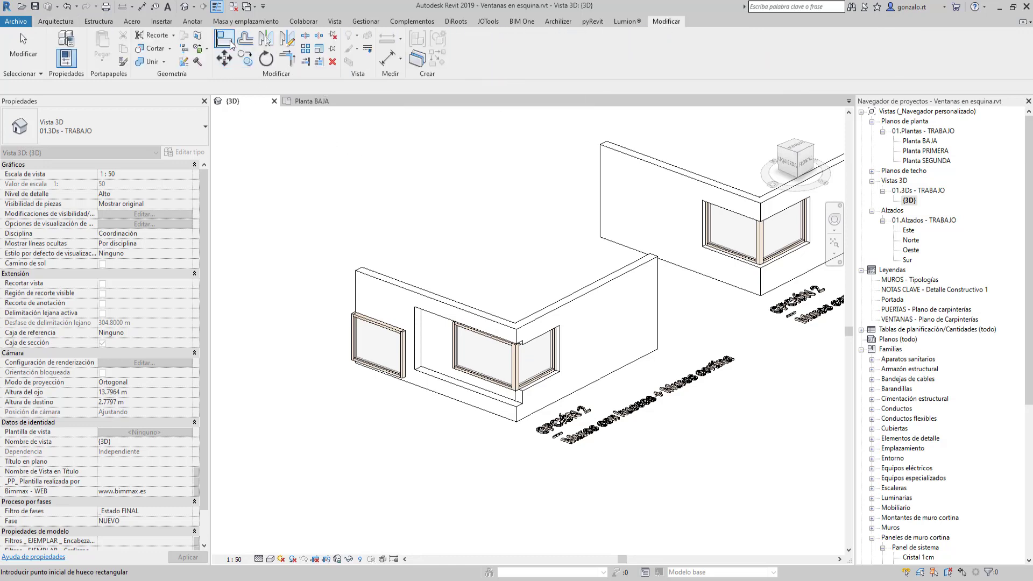
scroll(433, 349, "up", 4)
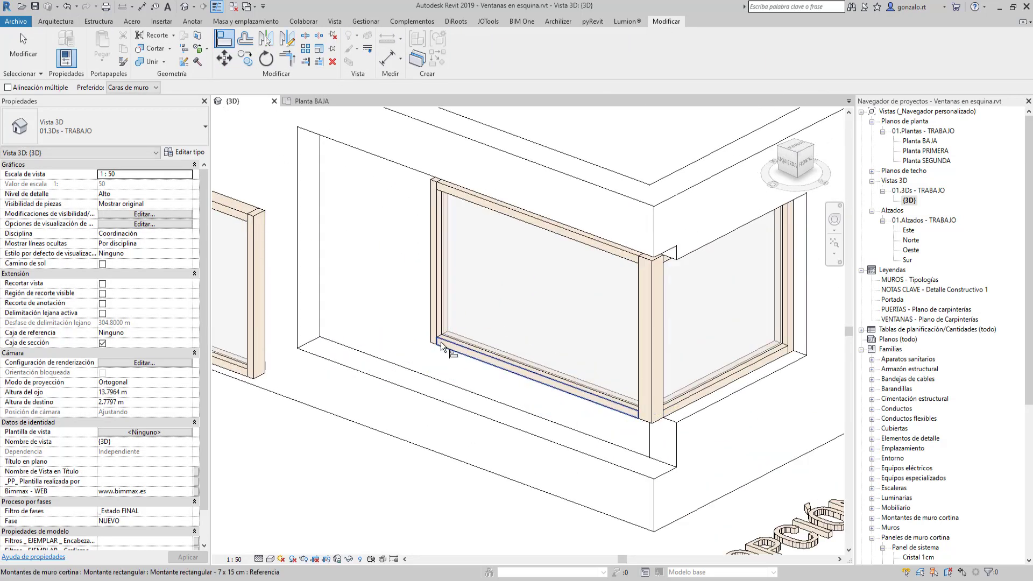
left_click(444, 350)
left_click(450, 404)
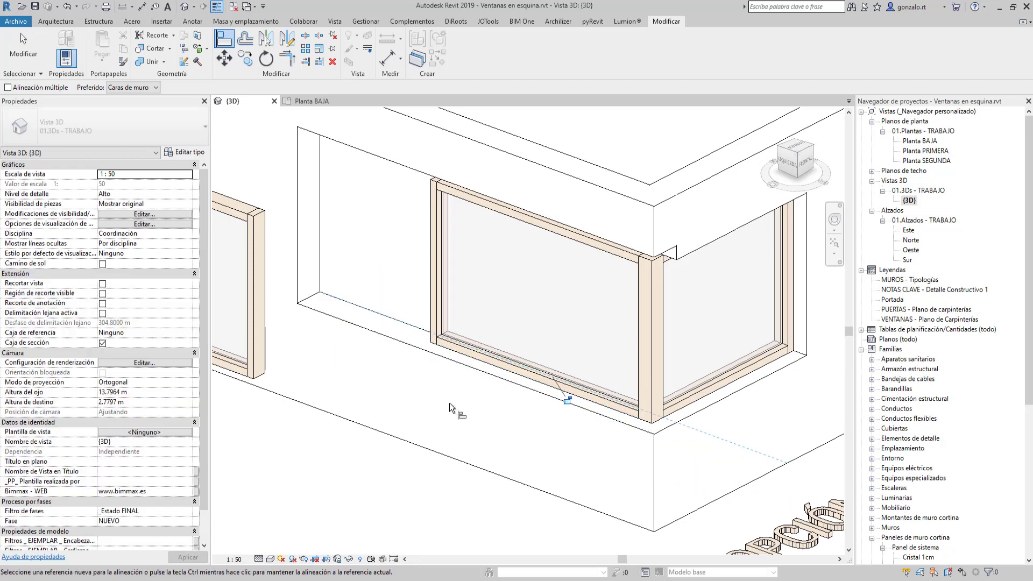
left_click(430, 283)
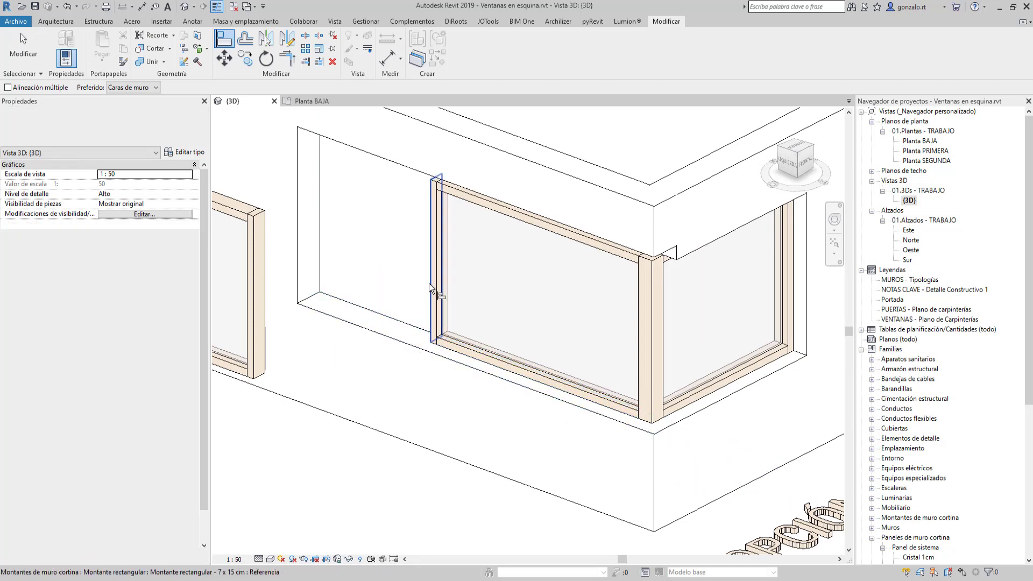
left_click(299, 249)
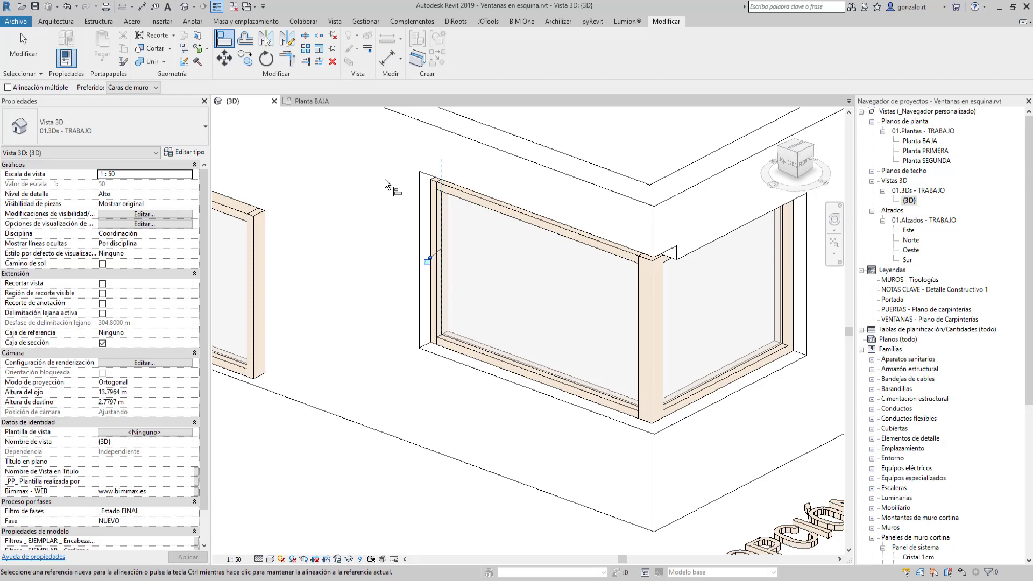
Align the new opening's upper edge to the corner curtain wall's top mullion and leave the Align command
scroll(443, 186, "up", 3)
left_click(445, 183)
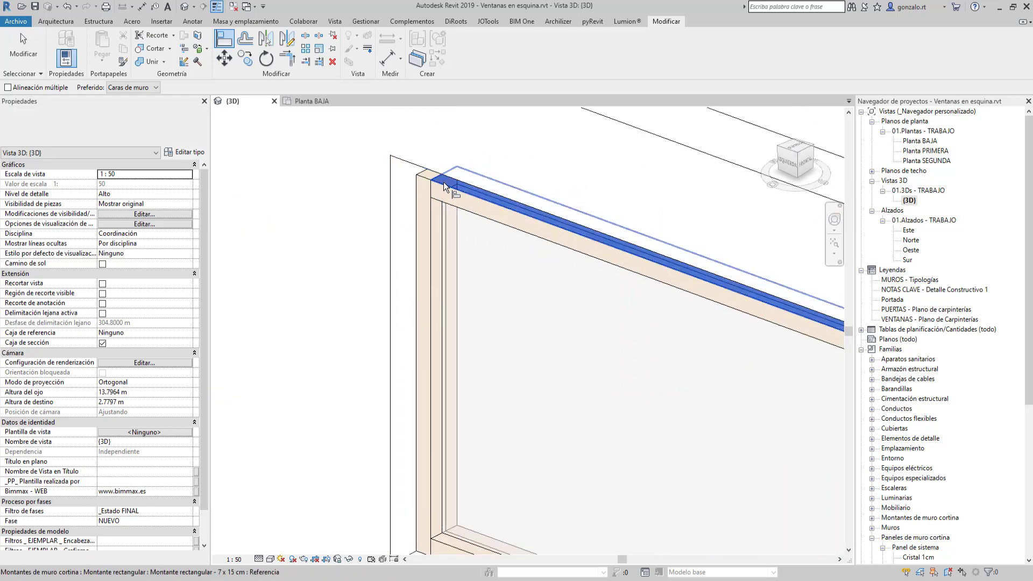
left_click(427, 176)
scroll(383, 198, "down", 4)
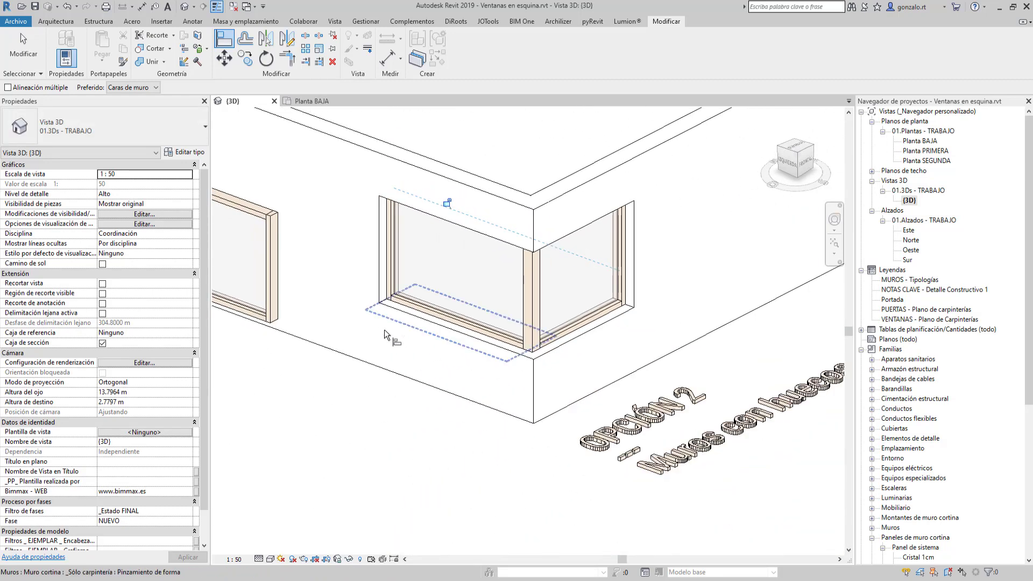
scroll(429, 442, "down", 3)
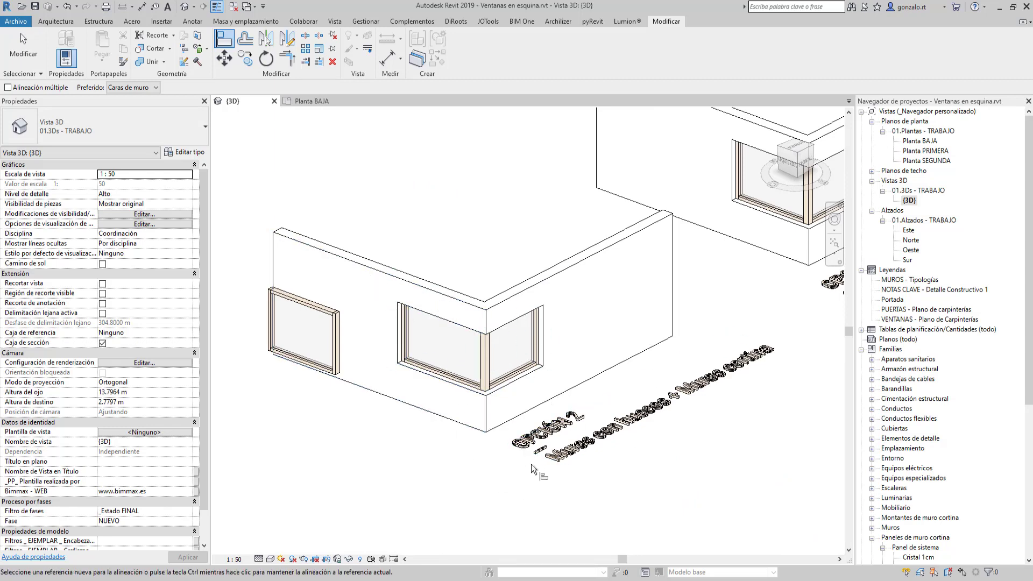
key("Escape")
key("Escape")
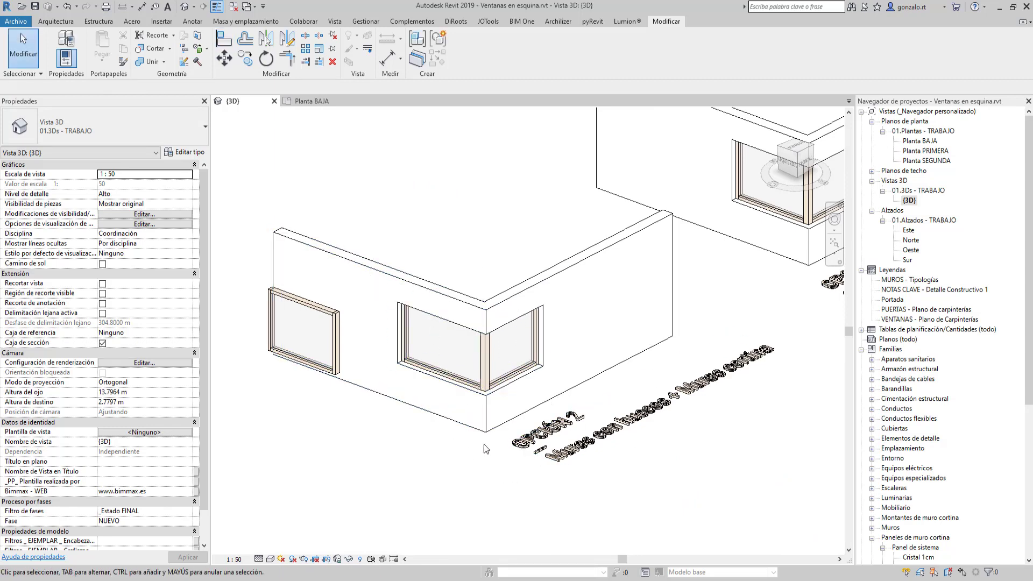
middle_click_drag(489, 478, 493, 482, "shift")
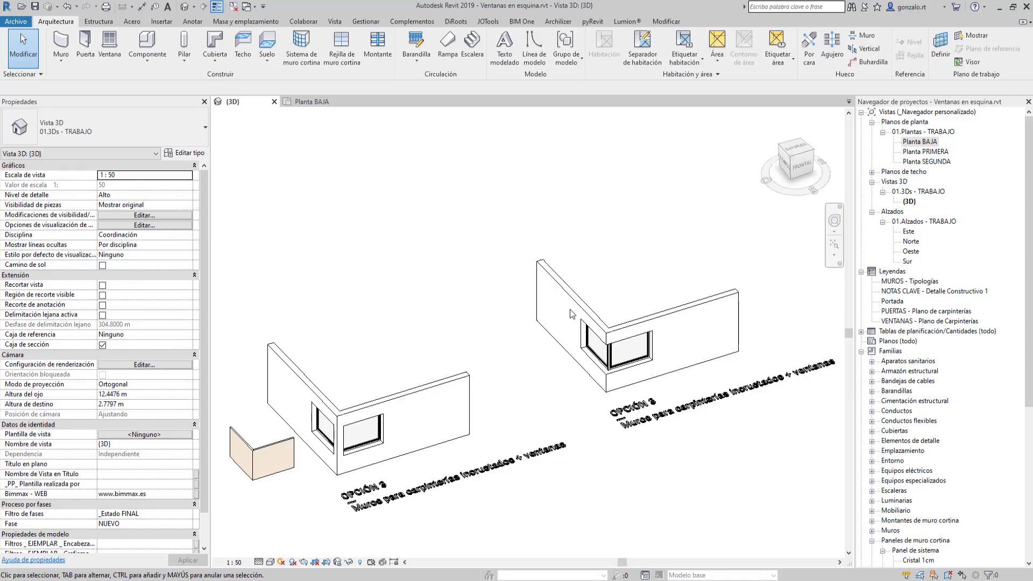
Inspect the two Batiente 1 hoja windows meeting at the finished OPCIÓN 3 corner in the {3D} view
scroll(595, 380, "up", 5)
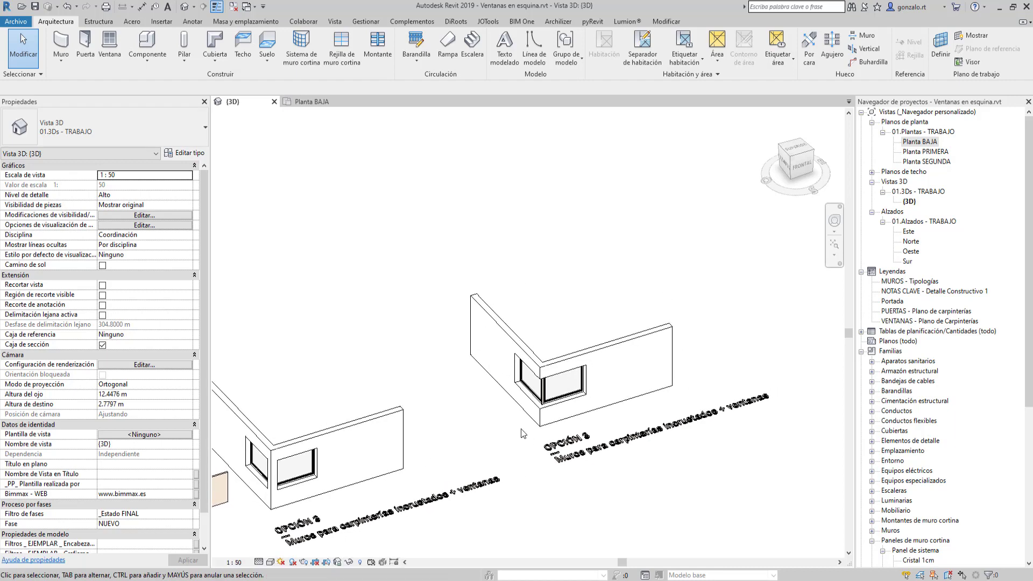
middle_click_drag(487, 410, 381, 456)
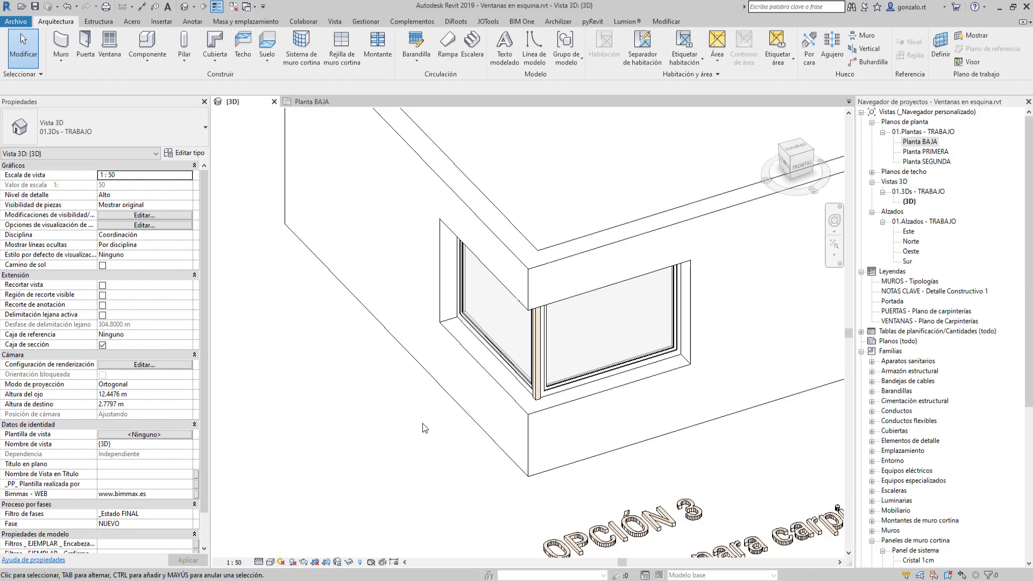
left_click(482, 342)
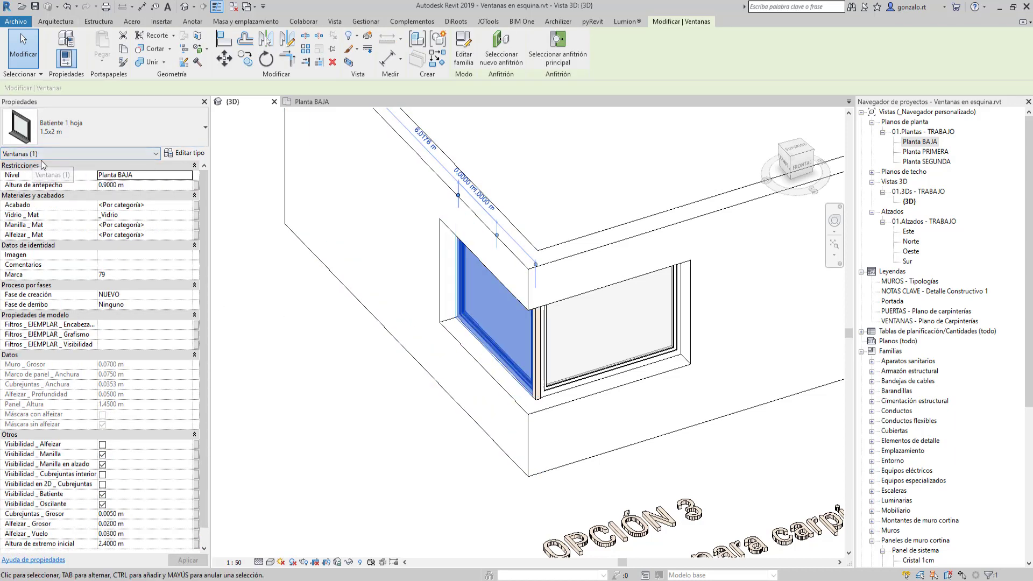
left_click(573, 469)
left_click(614, 376)
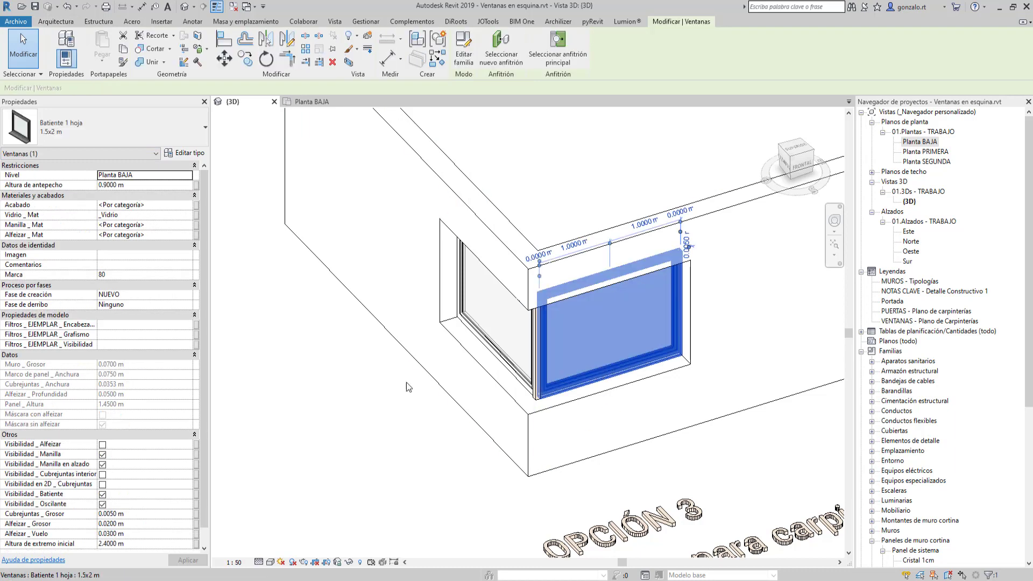
left_click(360, 396)
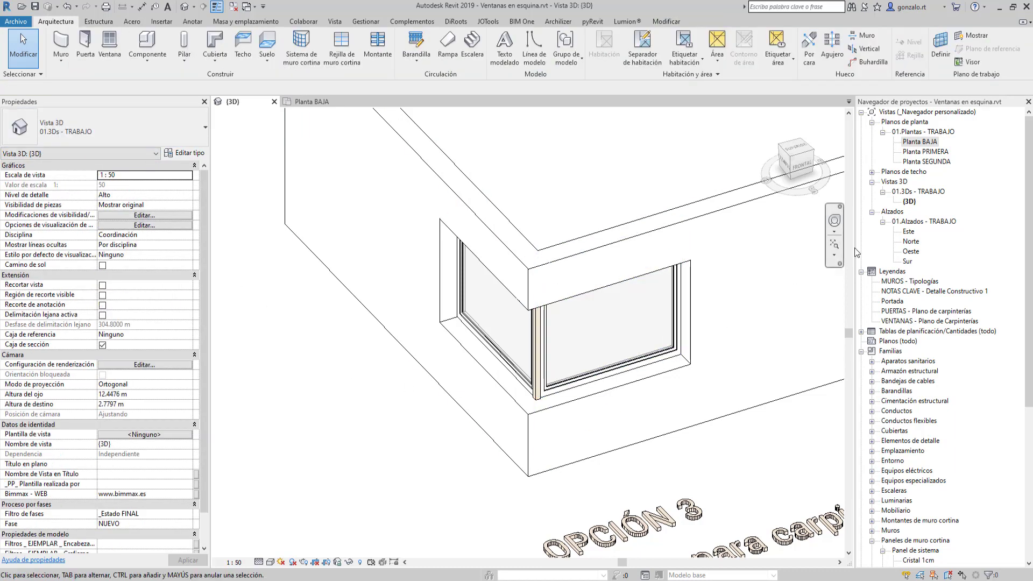
Examine the windows and facade walls at both OPCIÓN 3 corners in Planta BAJA, and return to the first corner in {3D}
left_click(918, 143)
double_click(918, 143)
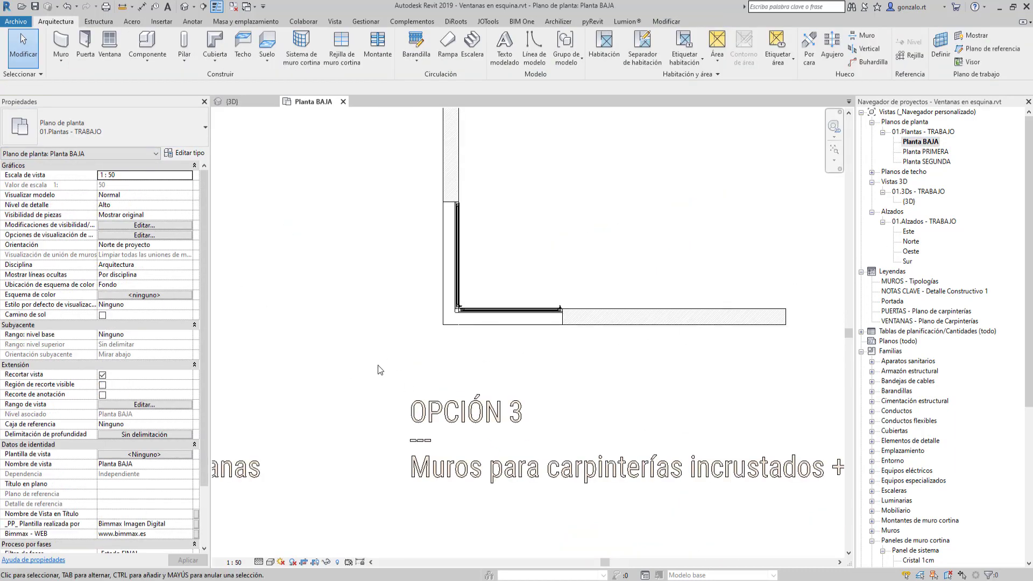
scroll(404, 269, "up", 4)
middle_click_drag(405, 274, 340, 355)
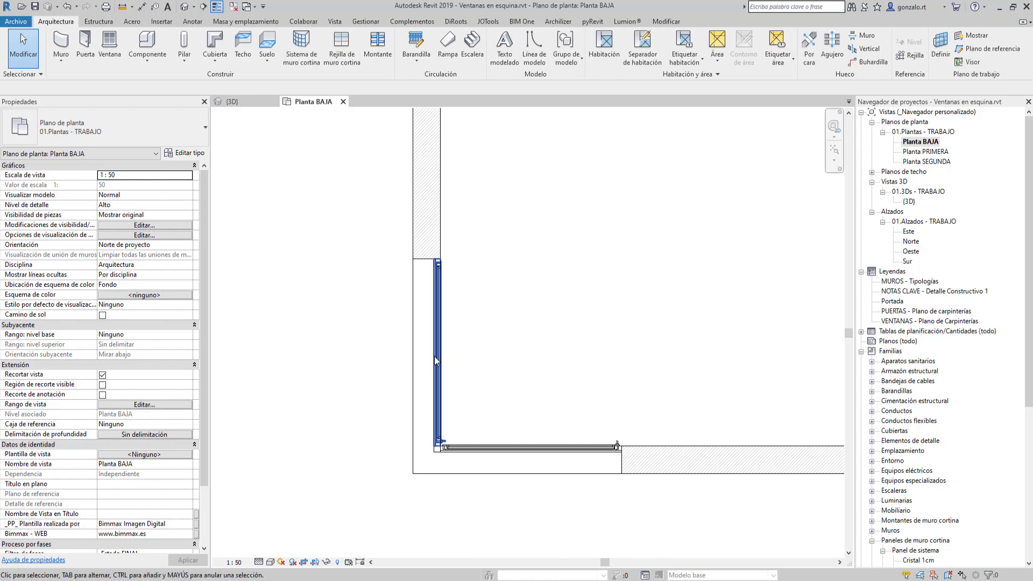
scroll(502, 531, "down", 2)
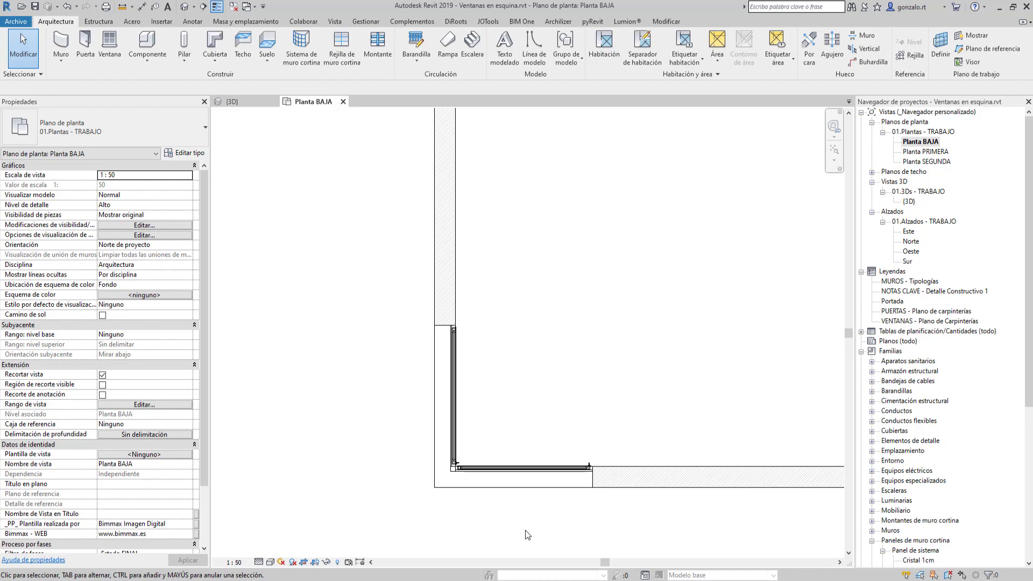
scroll(541, 528, "down", 3)
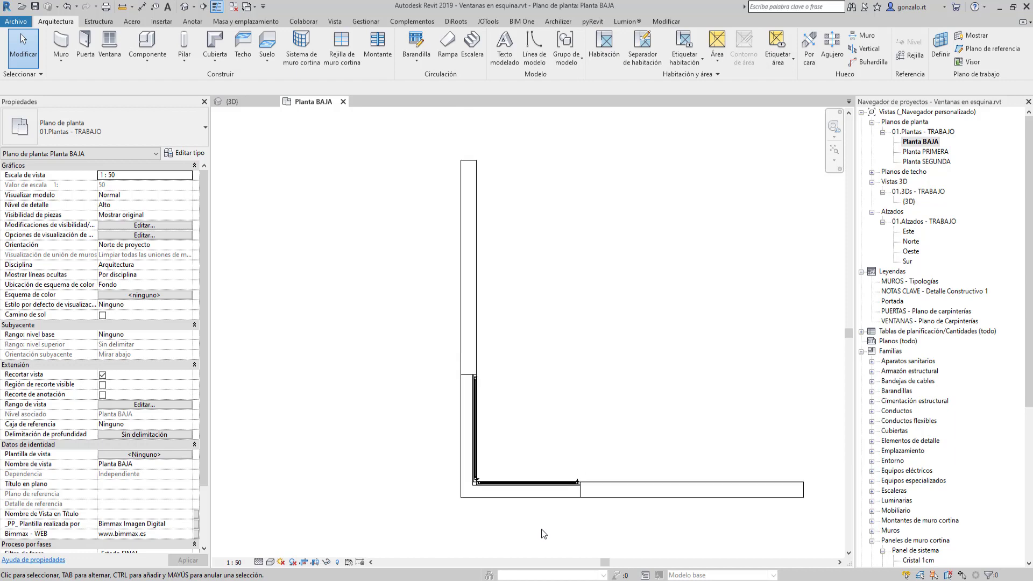
middle_click_drag(379, 523, 706, 454)
scroll(531, 484, "up", 3)
scroll(397, 456, "up", 2)
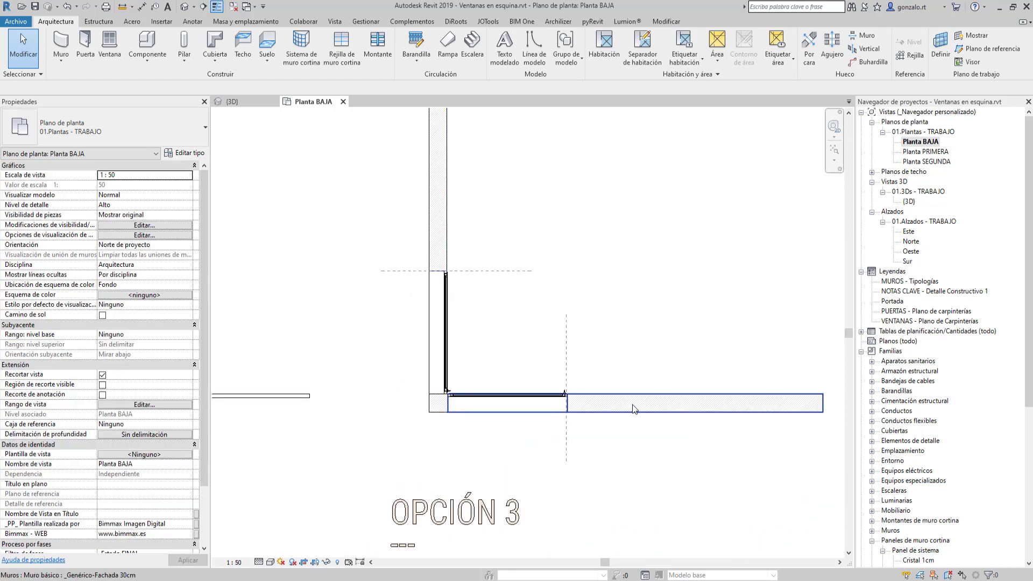
scroll(404, 397, "up", 2)
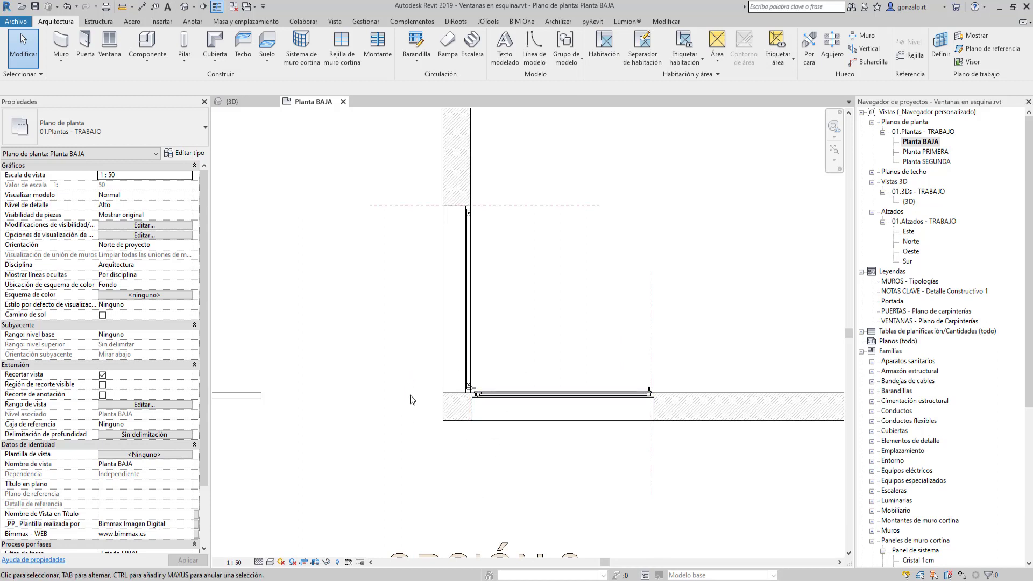
double_click(909, 202)
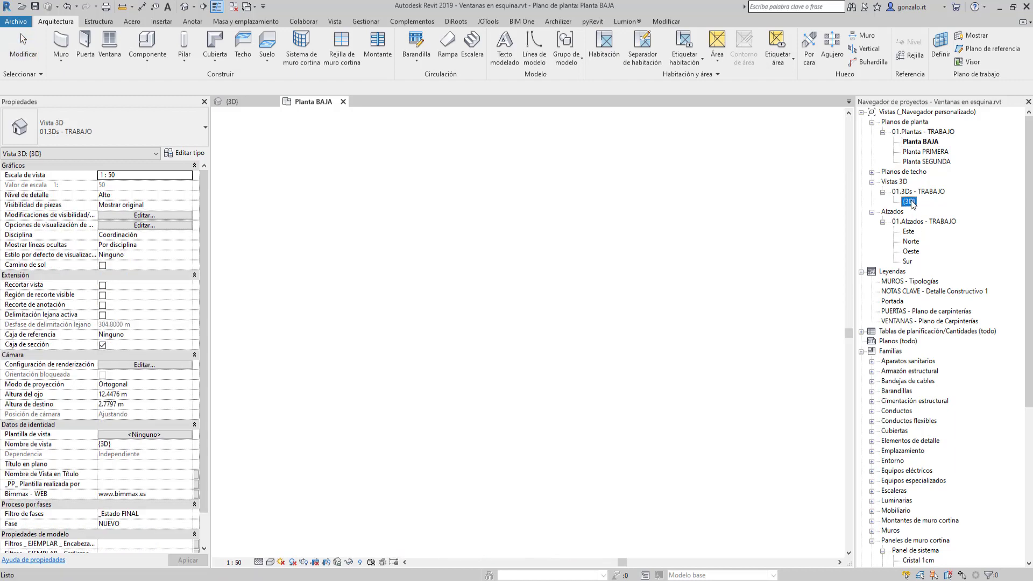
middle_click_drag(446, 454, 773, 313)
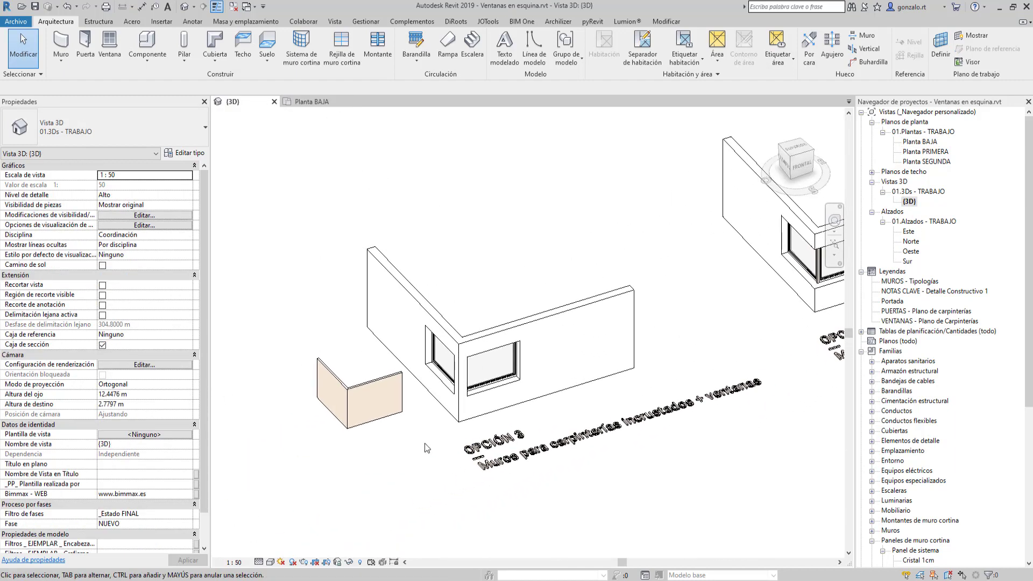
Delete both windows from the facade walls at the first OPCIÓN 3 corner
scroll(430, 441, "up", 2)
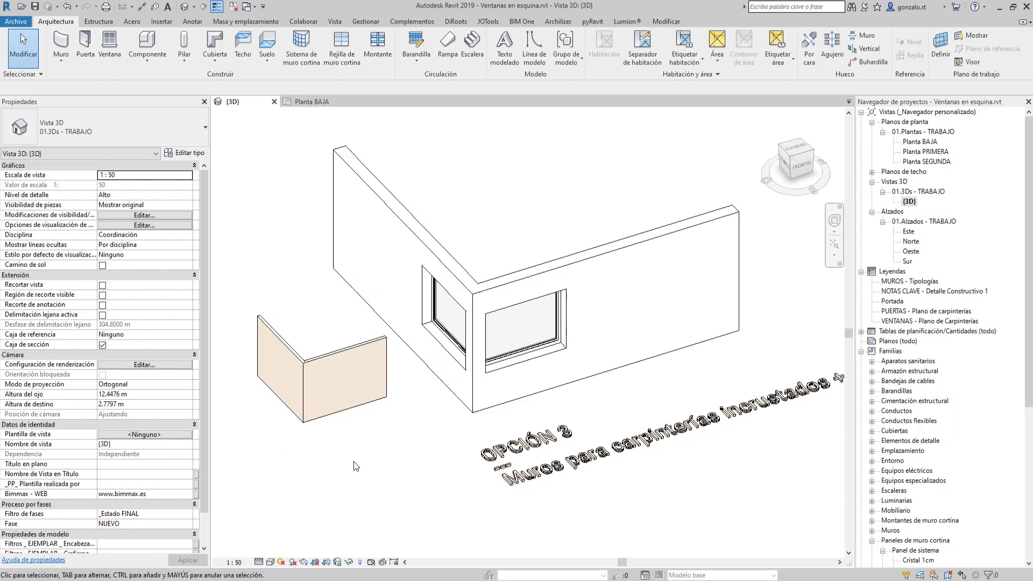
middle_click_drag(370, 471, 341, 468)
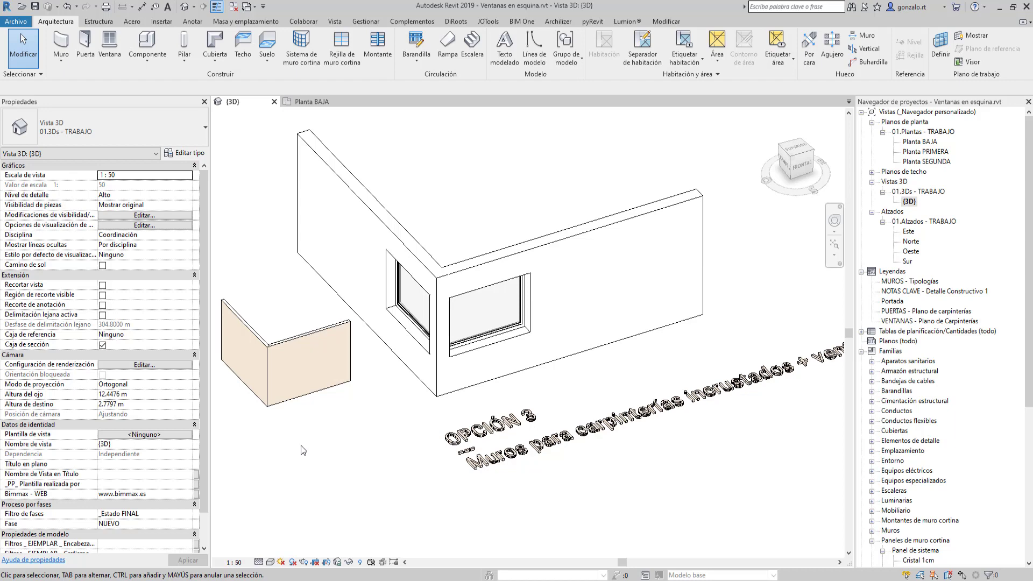
left_click(481, 352)
key("Delete")
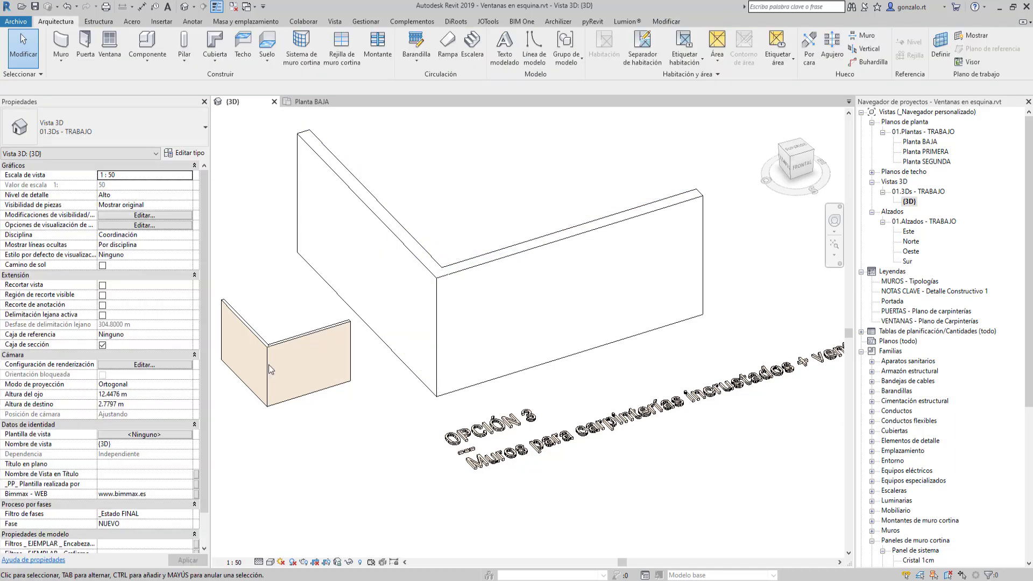
Check the properties of a loose 7 cm carpentry wall and examine how such walls meet at the finished OPCIÓN 3 corner
left_click(316, 385)
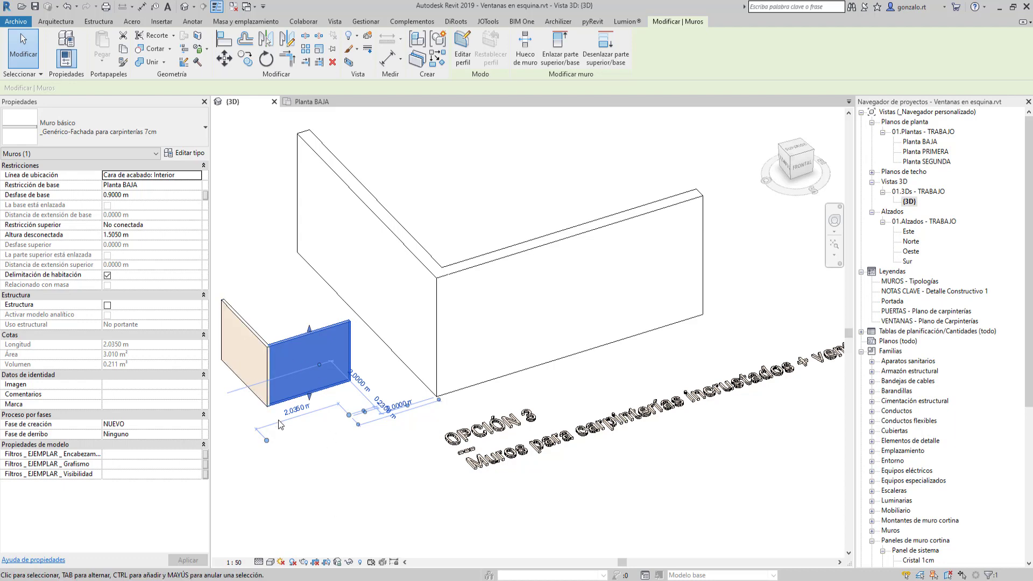
left_click(309, 452)
scroll(309, 451, "down", 5)
scroll(675, 312, "up", 3)
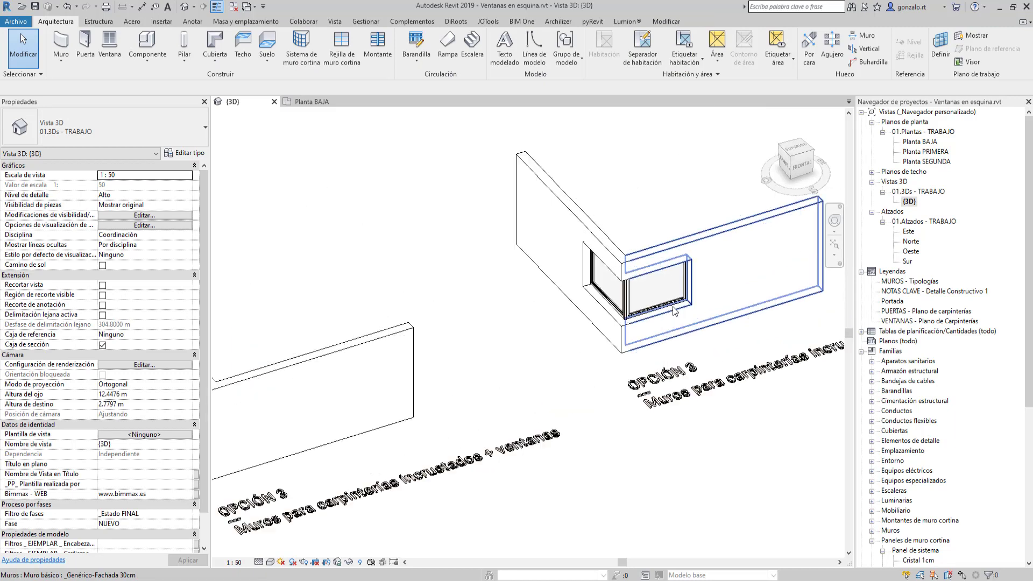
scroll(646, 312, "up", 5)
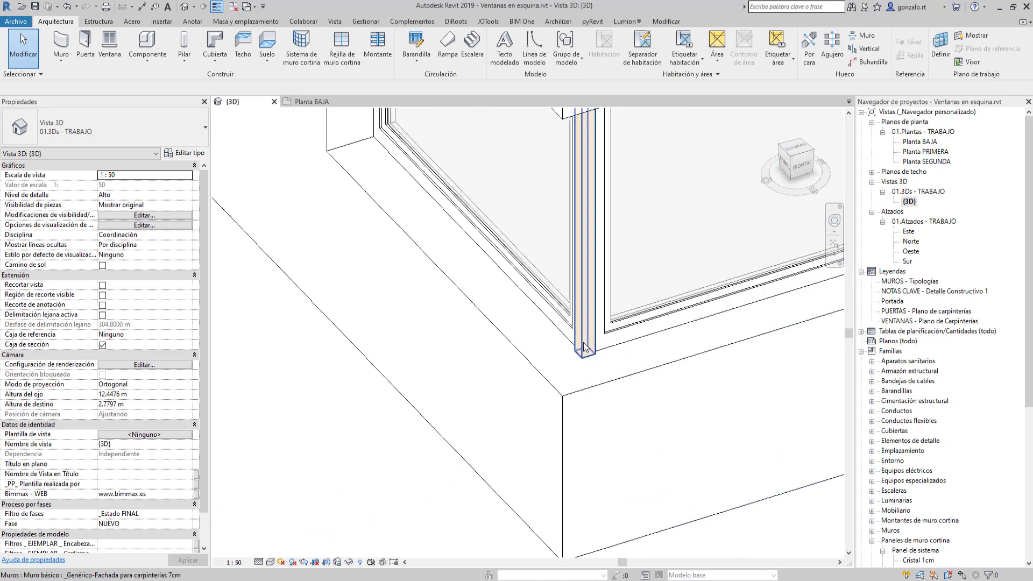
scroll(585, 347, "down", 3)
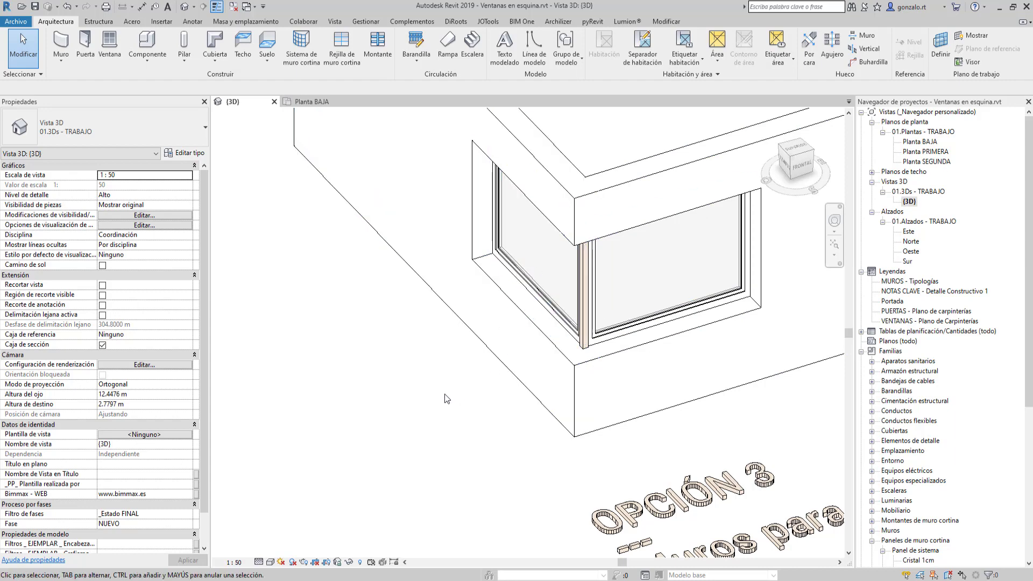
scroll(444, 395, "down", 2)
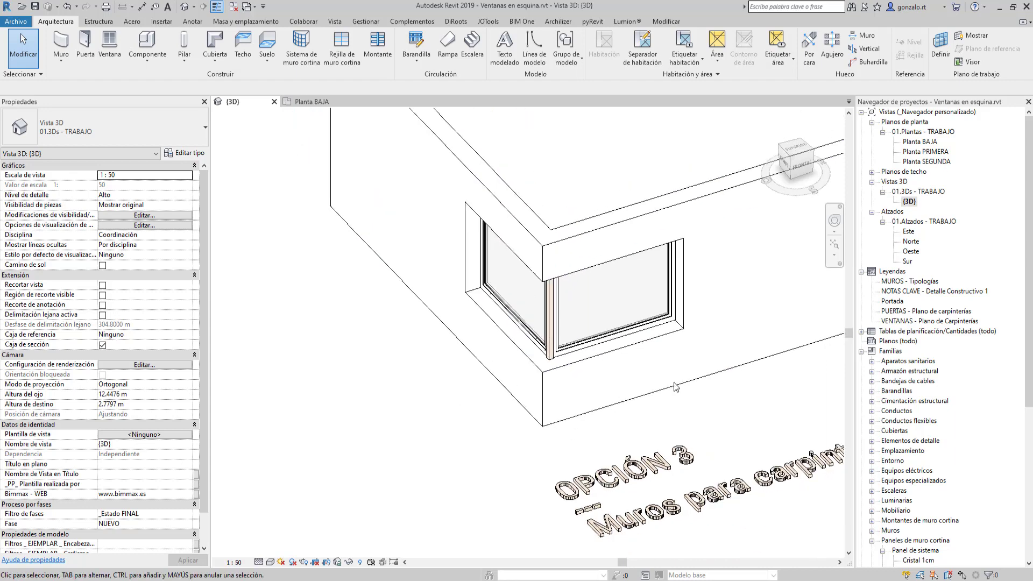
In Planta BAJA, move the two 7 cm carpentry walls together 4.3 m so their inner corner meets the OPCIÓN 3 facade walls' inner corner
double_click(919, 140)
scroll(568, 354, "down", 3)
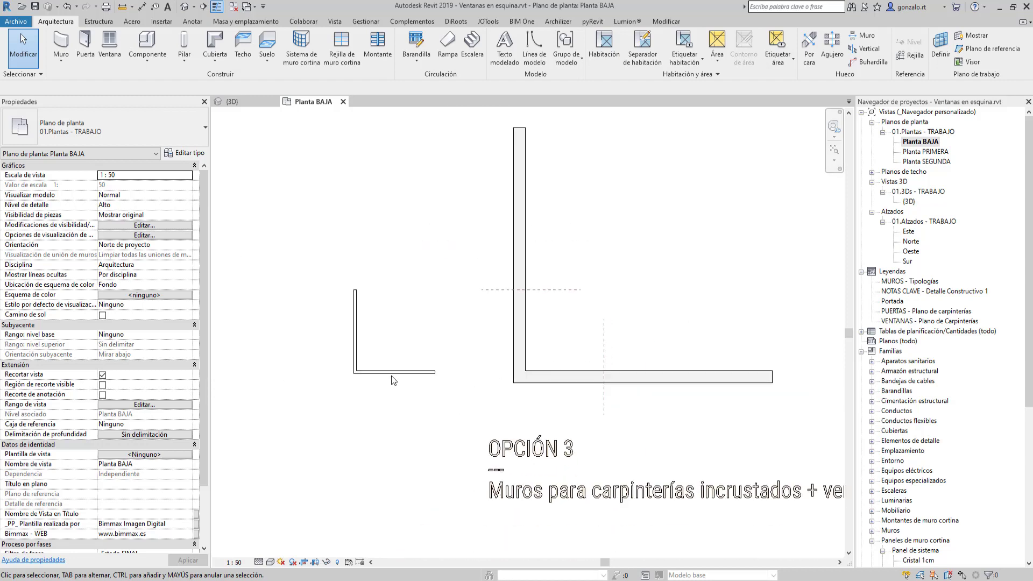
left_click_drag(391, 335, 321, 392)
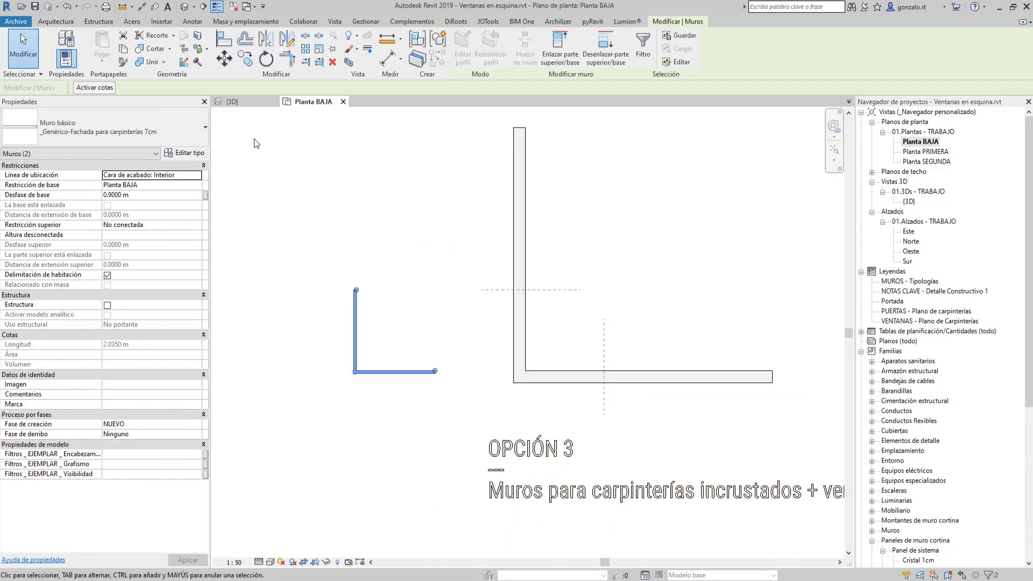
left_click(224, 57)
scroll(344, 415, "up", 2)
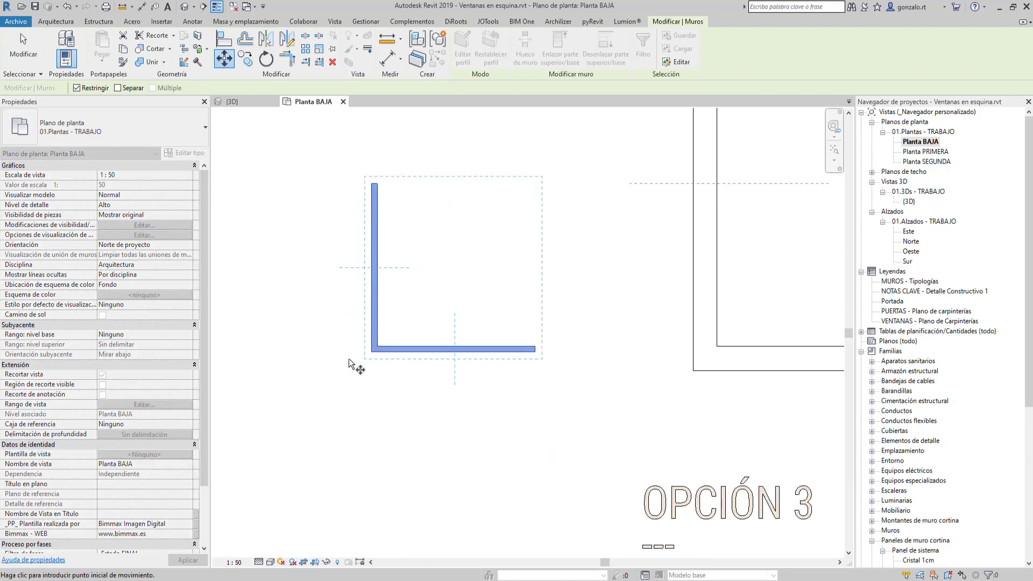
left_click(386, 351)
middle_click_drag(603, 377, 458, 373)
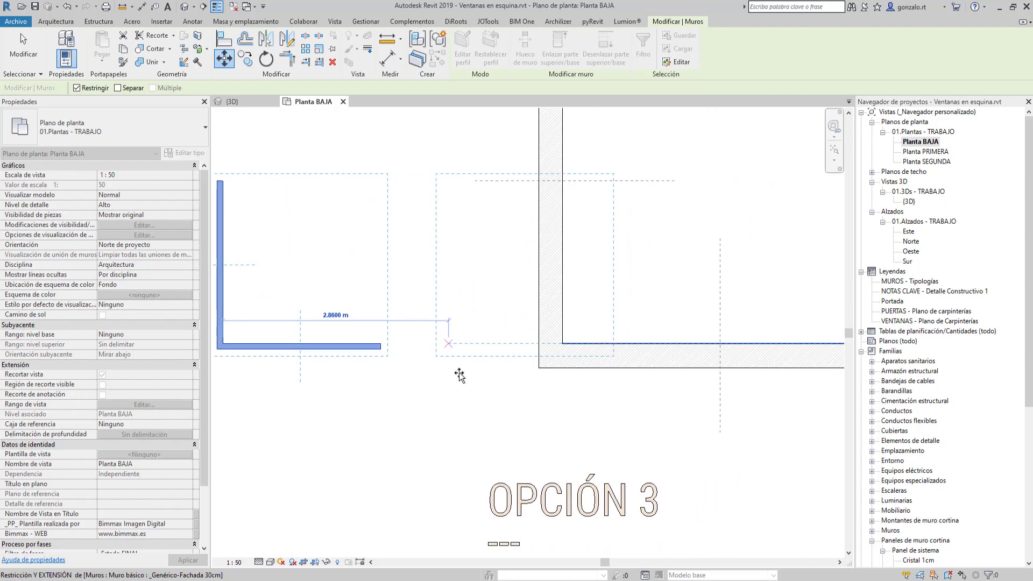
scroll(463, 373, "down", 1)
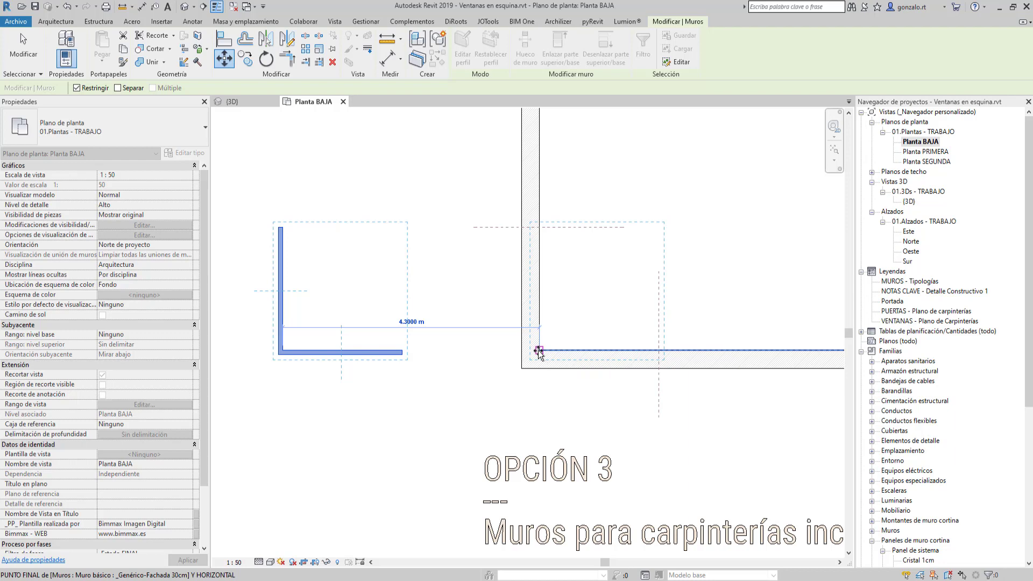
left_click(538, 352)
key("Escape")
key("Escape")
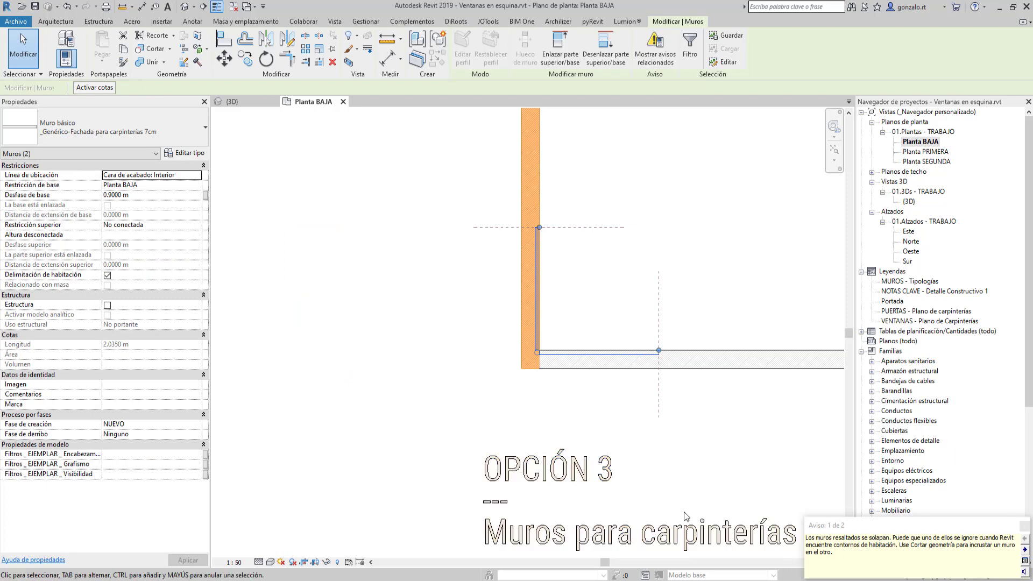
left_click(402, 406)
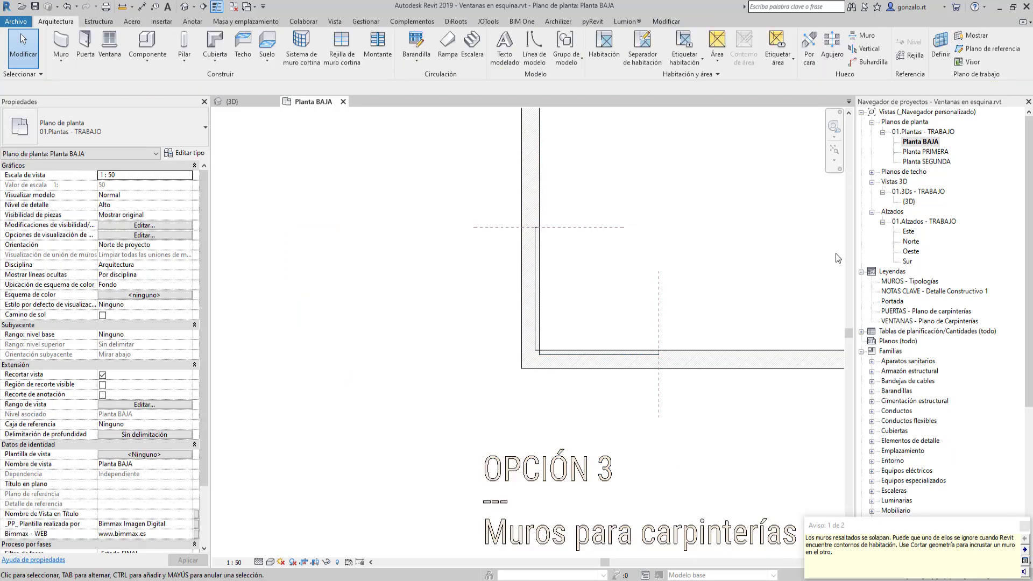
In the {3D} view, use Cut Geometry on one OPCIÓN 3 facade wall with its parallel 7 cm carpentry wall, working from the interior side
double_click(909, 201)
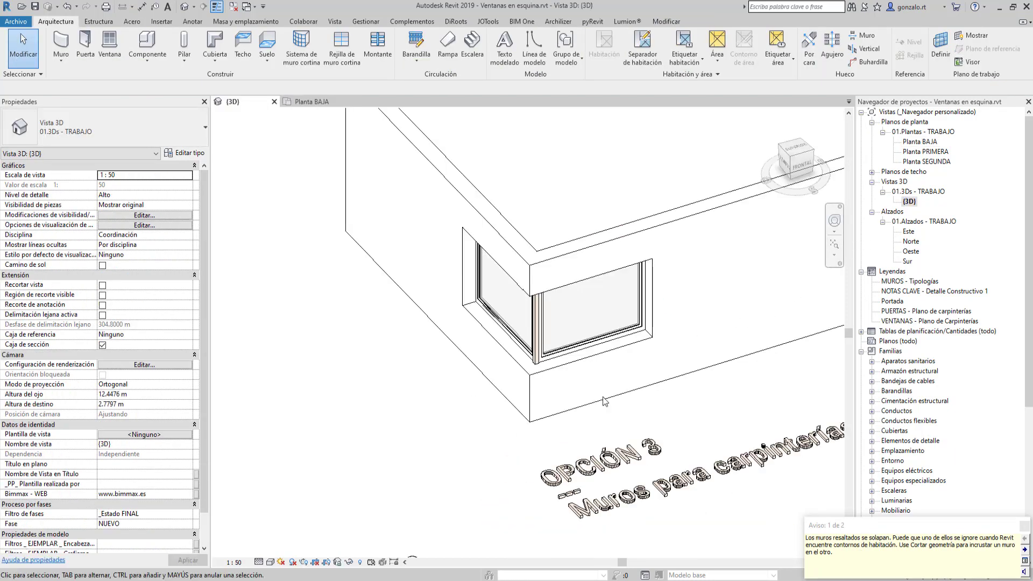
scroll(498, 413, "down", 5)
middle_click_drag(437, 445, 495, 450)
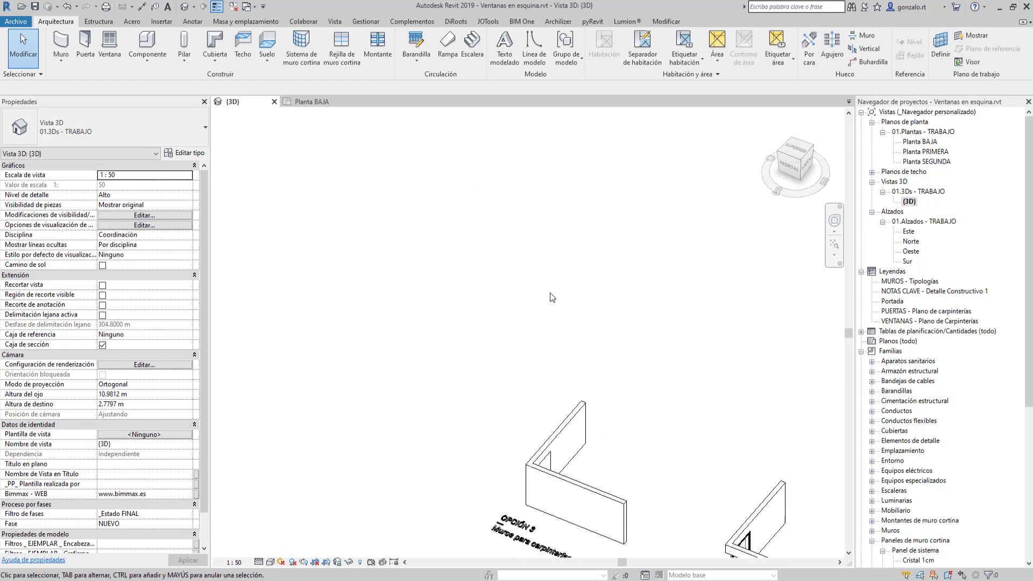
left_click(626, 520)
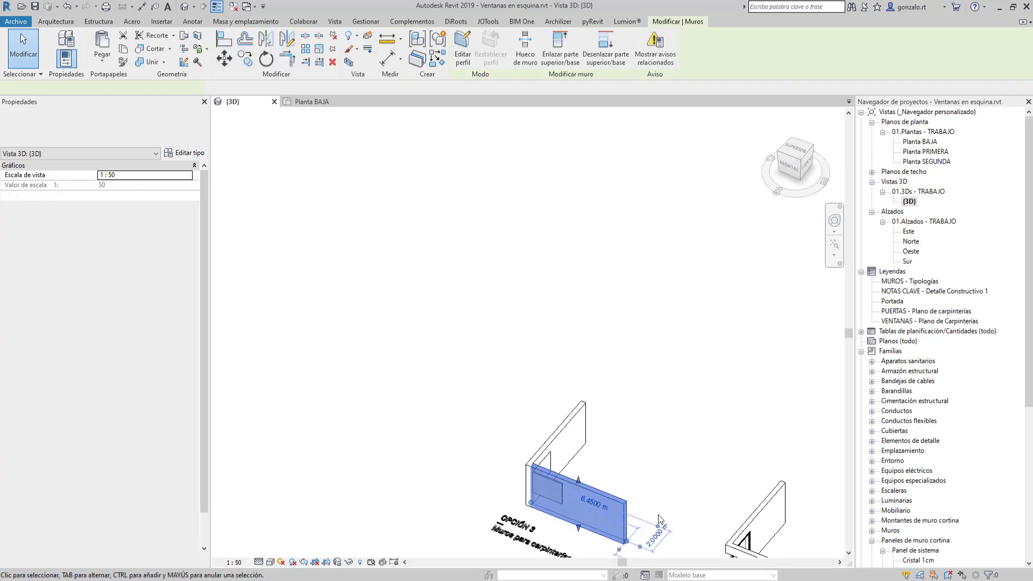
middle_click_drag(626, 521, 598, 483, "shift")
left_click(596, 529)
scroll(594, 528, "up", 1)
scroll(598, 484, "down", 1)
scroll(598, 483, "up", 1)
scroll(600, 487, "up", 1)
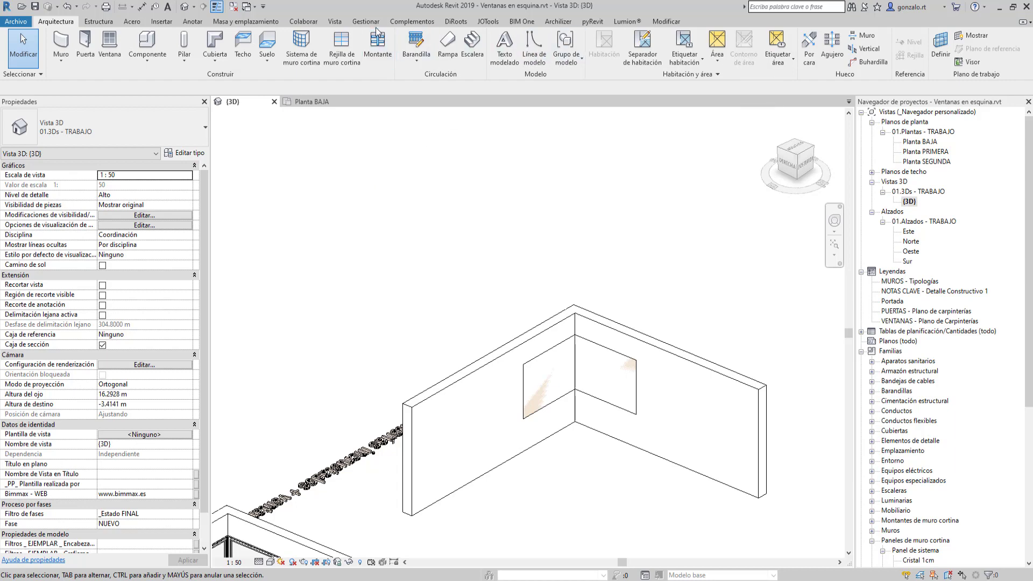
left_click(666, 21)
left_click(170, 48)
left_click(171, 70)
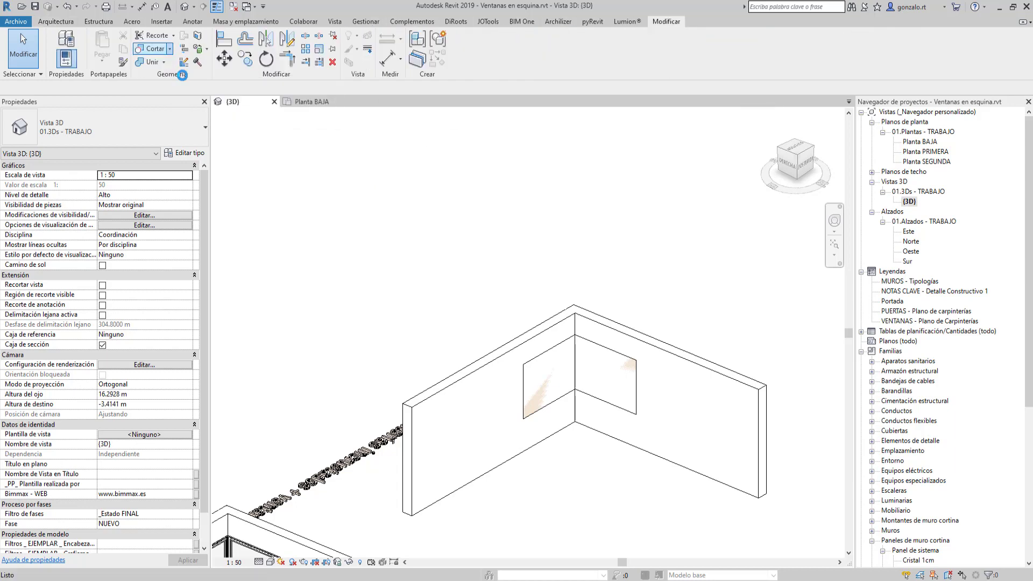
left_click(594, 343)
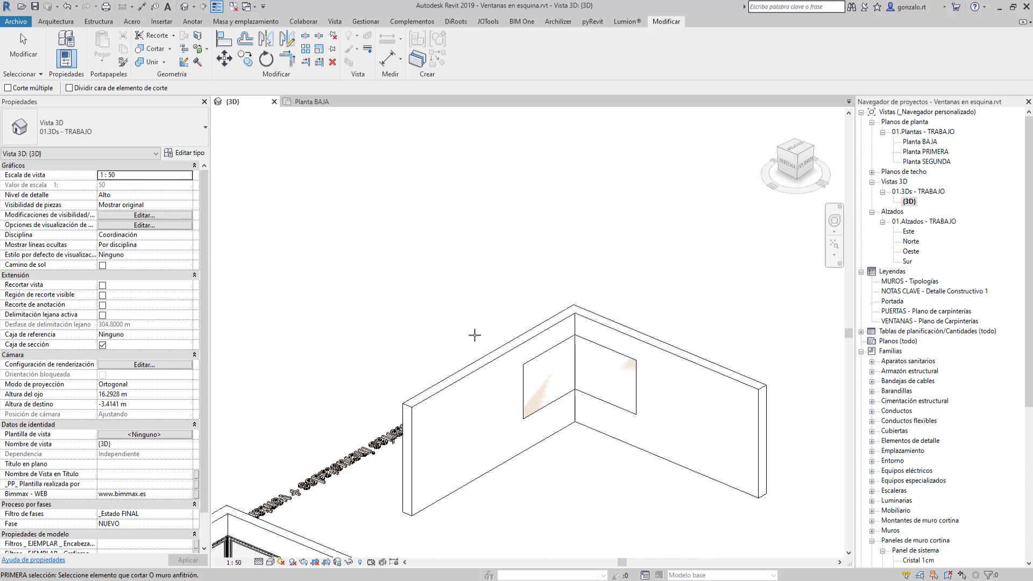
left_click(482, 358)
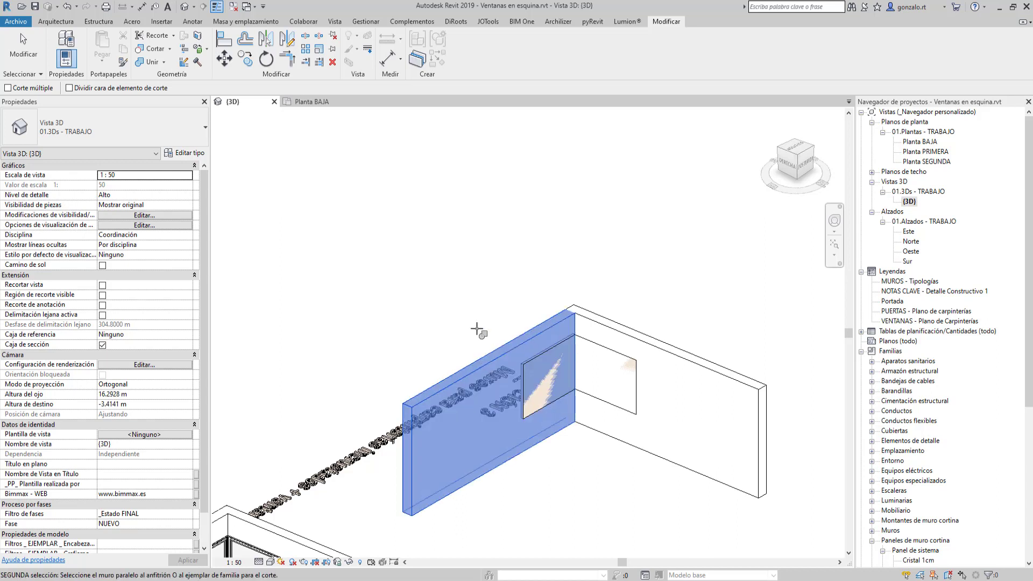
left_click(549, 374)
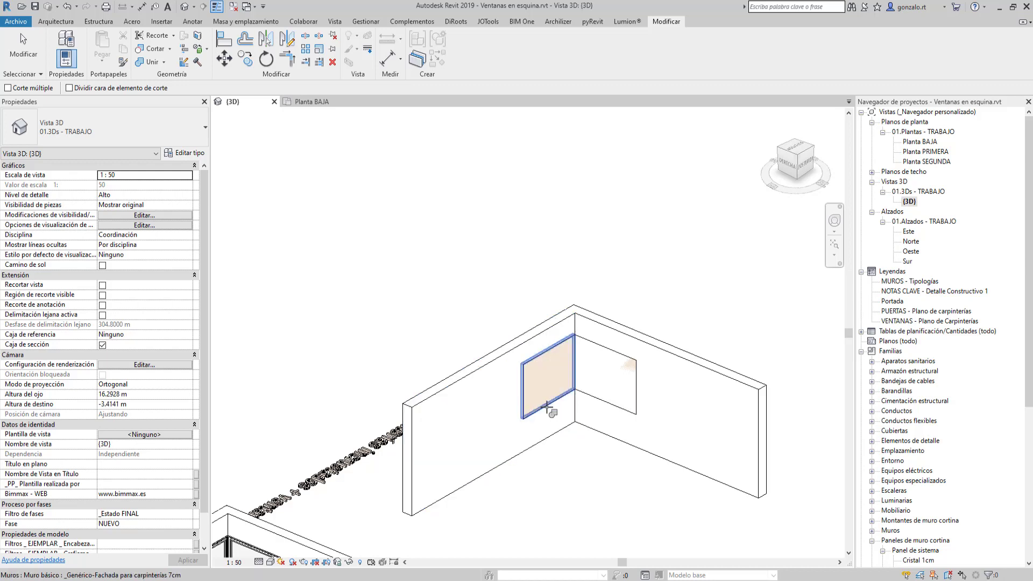
Cut the other OPCIÓN 3 facade wall with its parallel 7 cm carpentry wall and leave the command
left_click(687, 361)
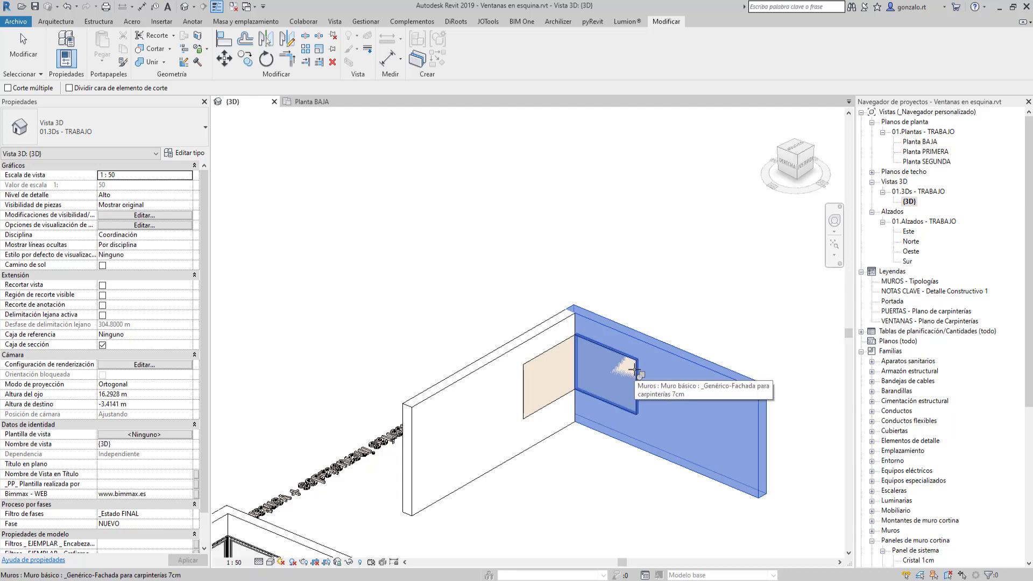
left_click(635, 370)
key("Escape")
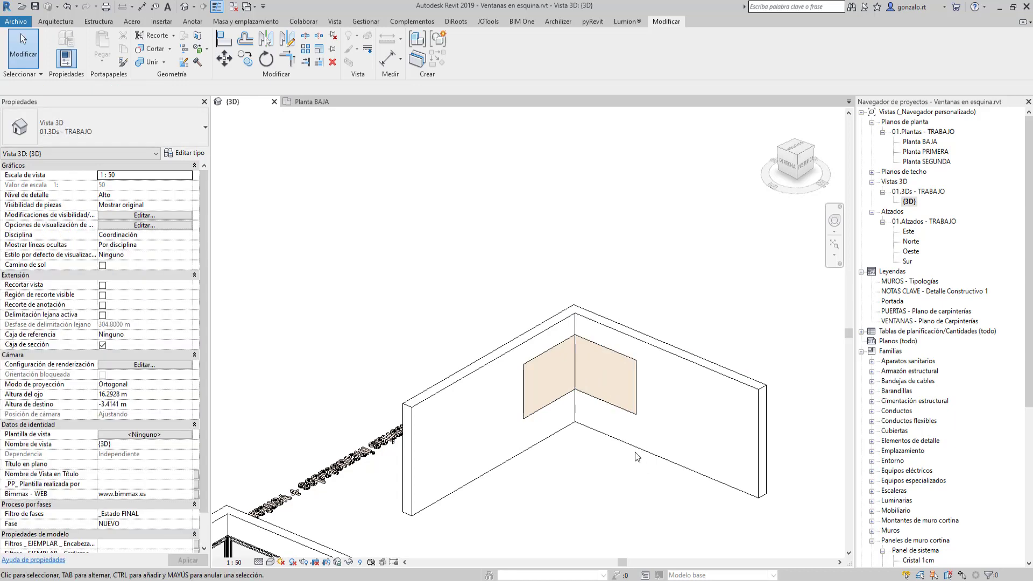
Examine the embedded walls and the facade corner between them from outside, comparing them with the finished OPCIÓN 3 corner
left_click(650, 454)
middle_click_drag(728, 480, 431, 471, "shift")
middle_click_drag(657, 493, 490, 486, "shift")
left_click(588, 496)
middle_click_drag(589, 495, 576, 391)
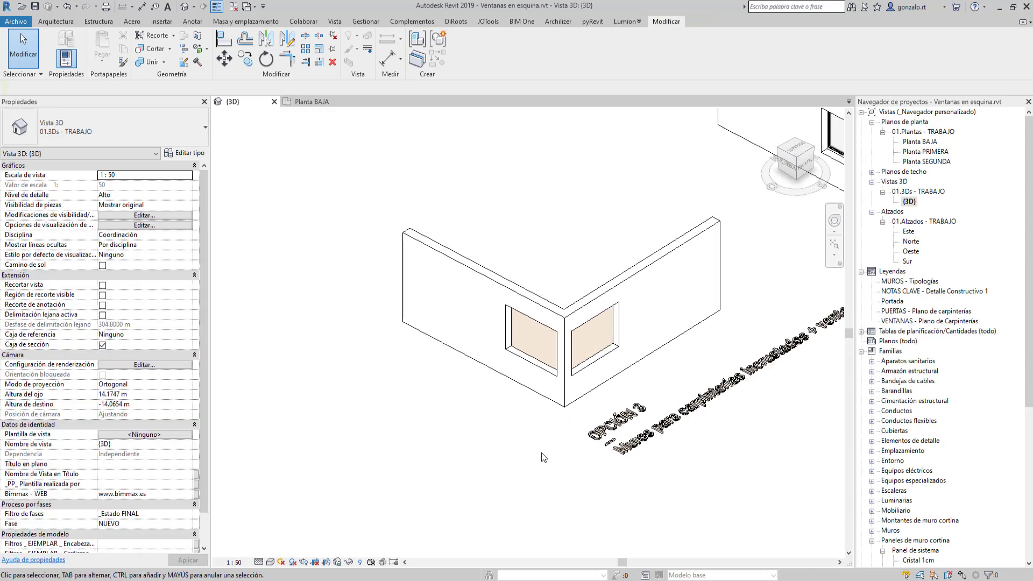
scroll(447, 434, "down", 3)
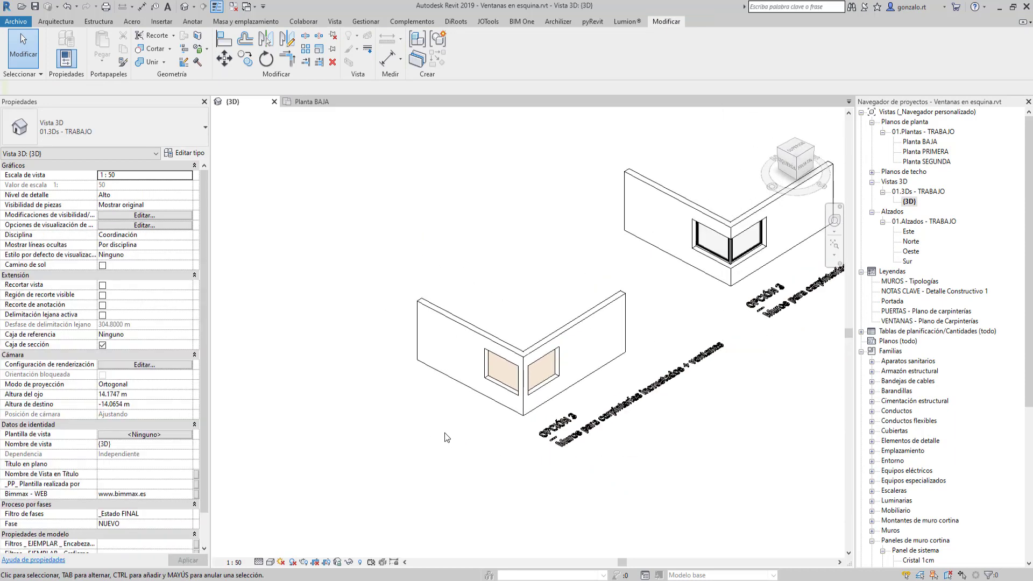
middle_click_drag(487, 449, 480, 455, "shift")
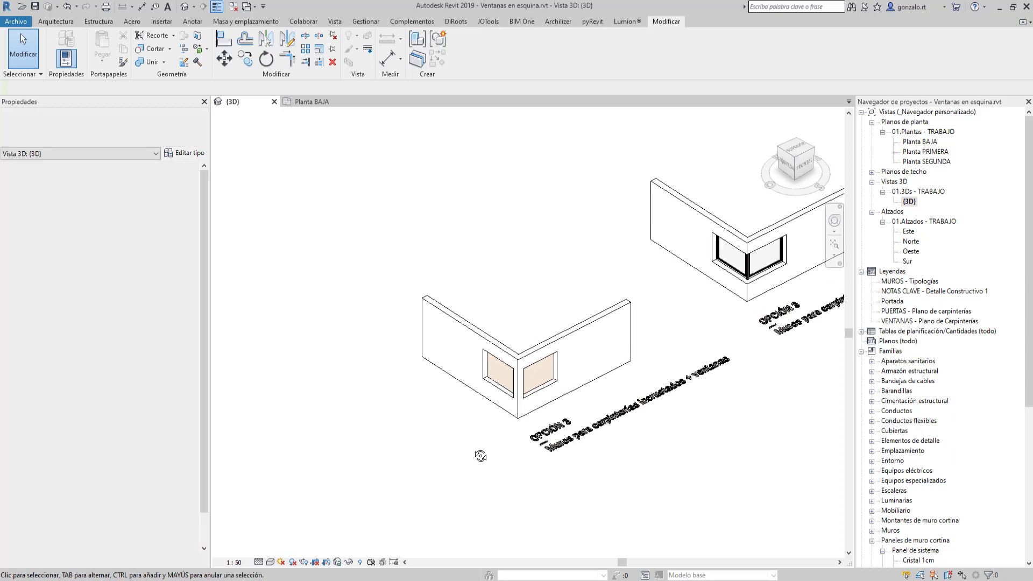
scroll(467, 170, "up", 1)
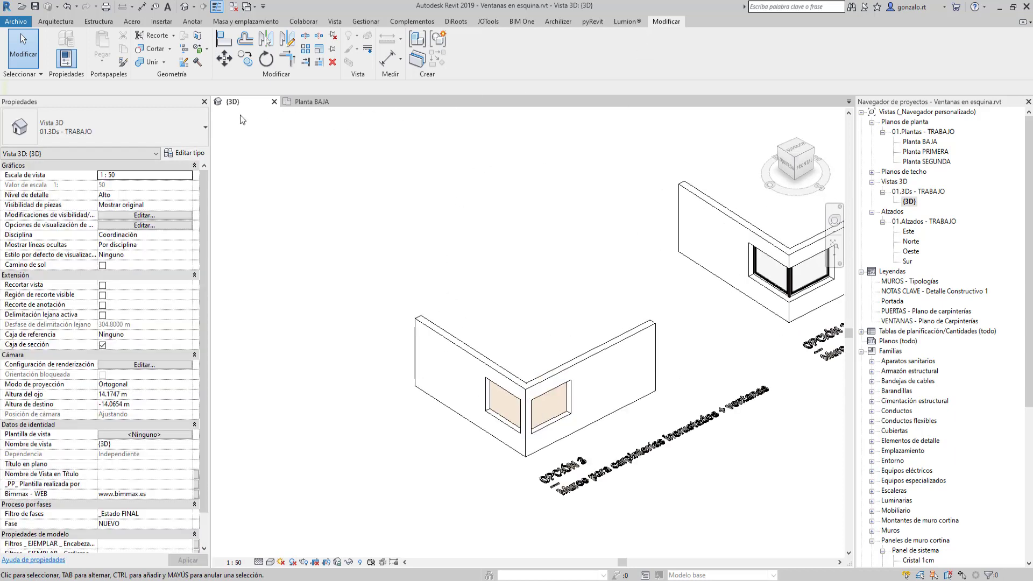
Cycle the wall join configurations at the first OPCIÓN 3 corner and keep a Tope join that leaves the opening continuous around the corner
left_click(184, 62)
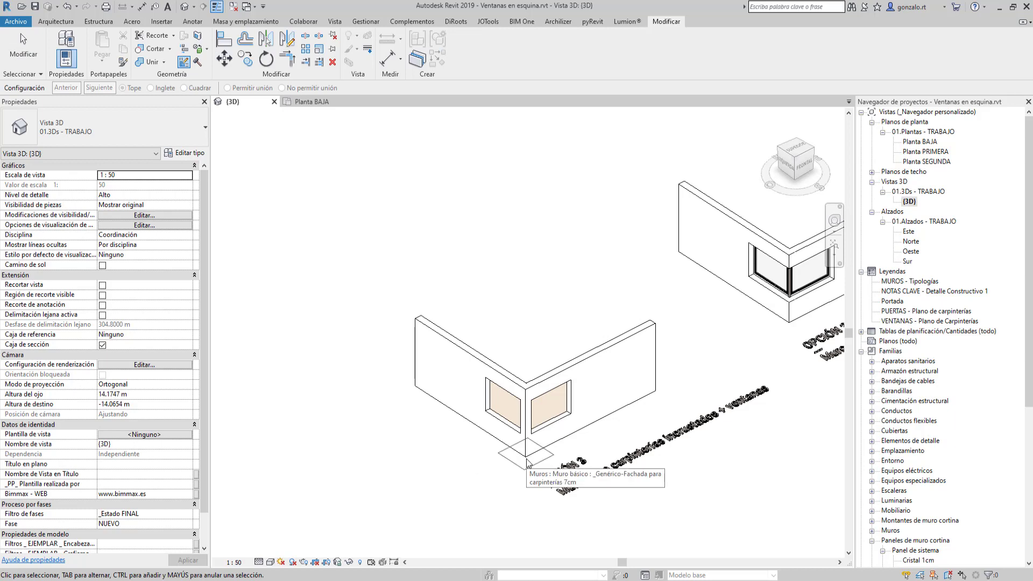
left_click(490, 464)
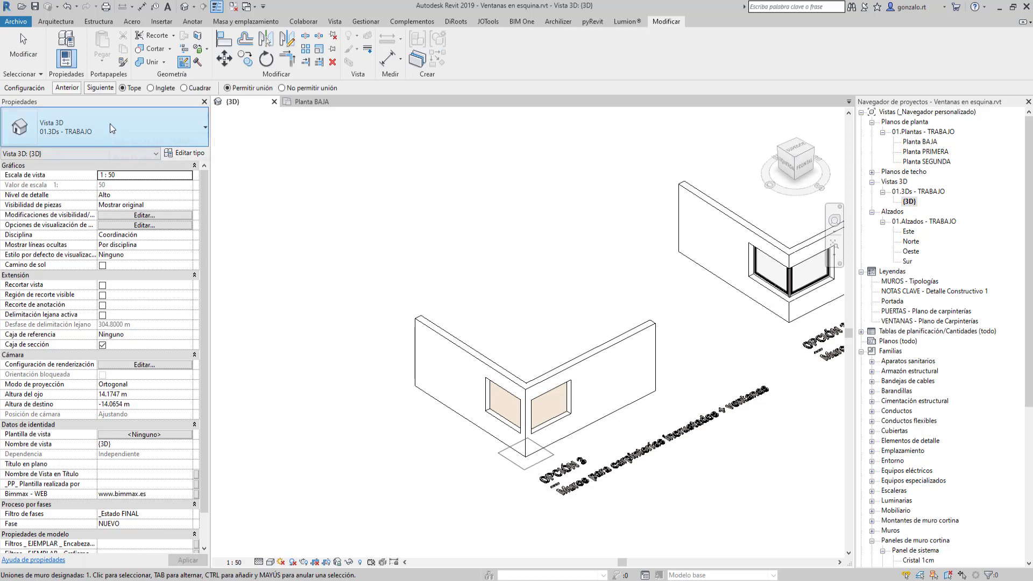
left_click(101, 88)
left_click(100, 88)
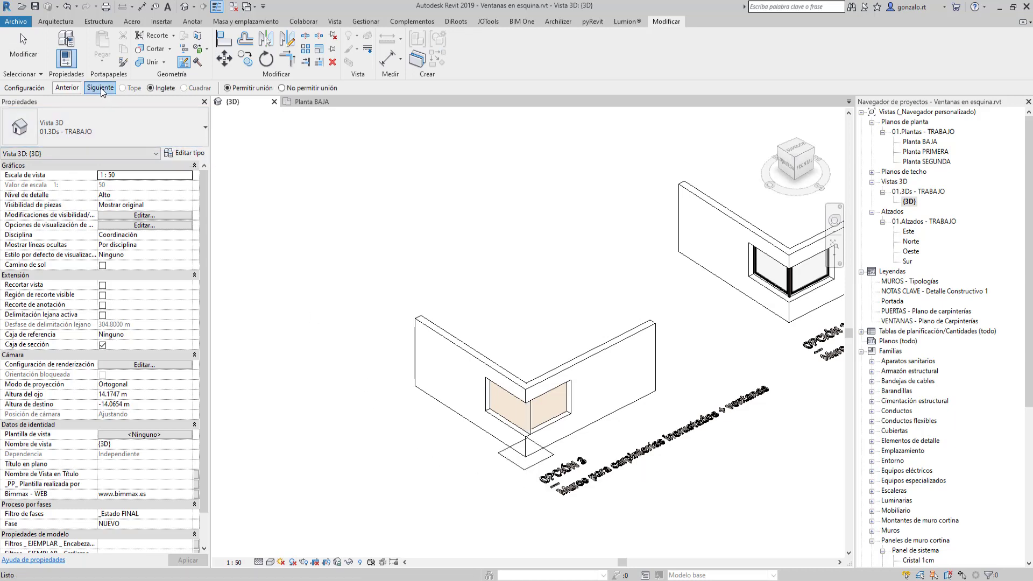
left_click(101, 88)
left_click(100, 88)
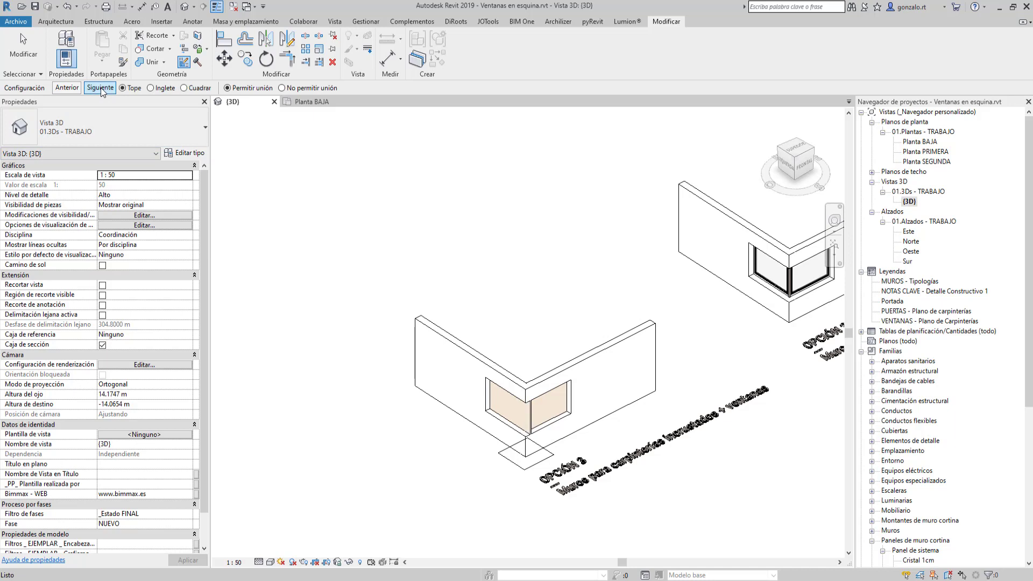
left_click(101, 88)
left_click(101, 88)
left_click(100, 87)
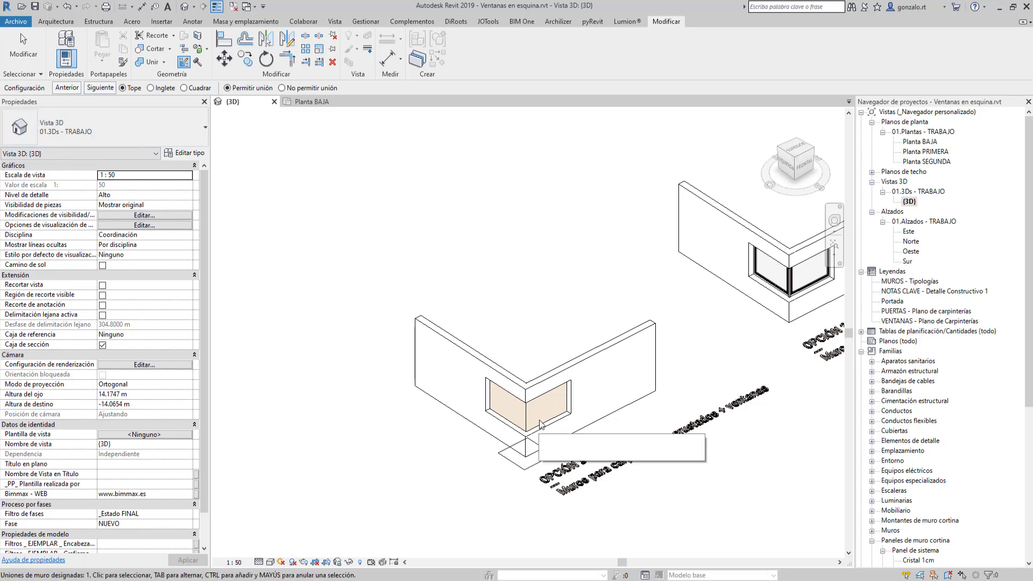
key("Escape")
key("Escape")
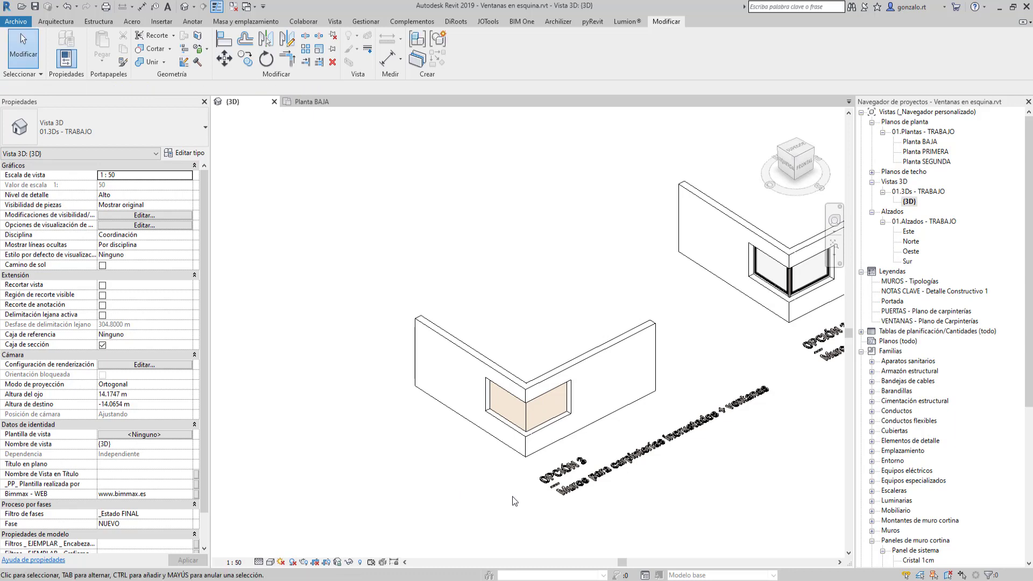
In the Planta BAJA plan, place one Batiente 1 hoja 1.5x2 m window in each OPCIÓN 3 carpentry wall and leave the command
double_click(925, 142)
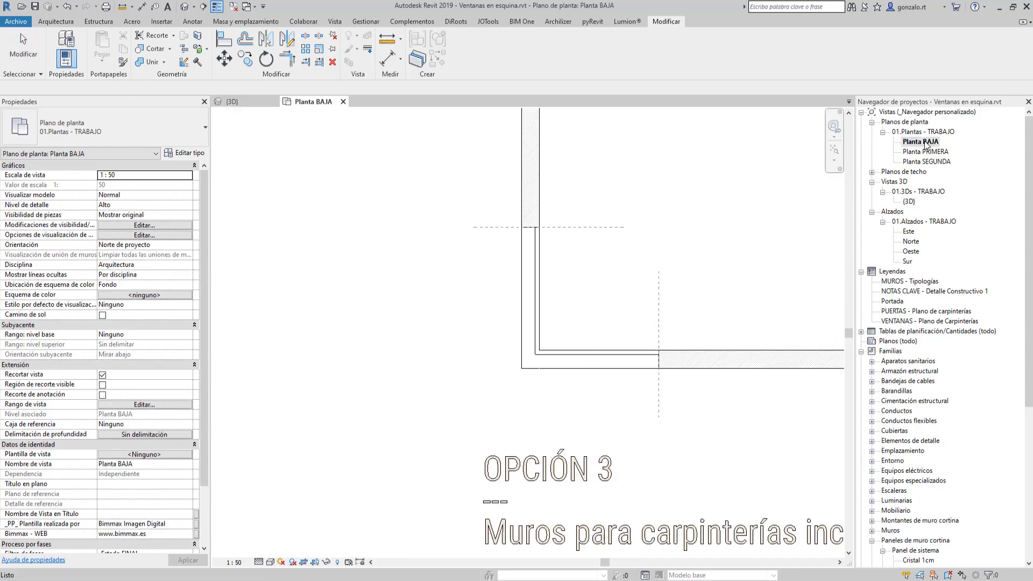
scroll(592, 382, "up", 4)
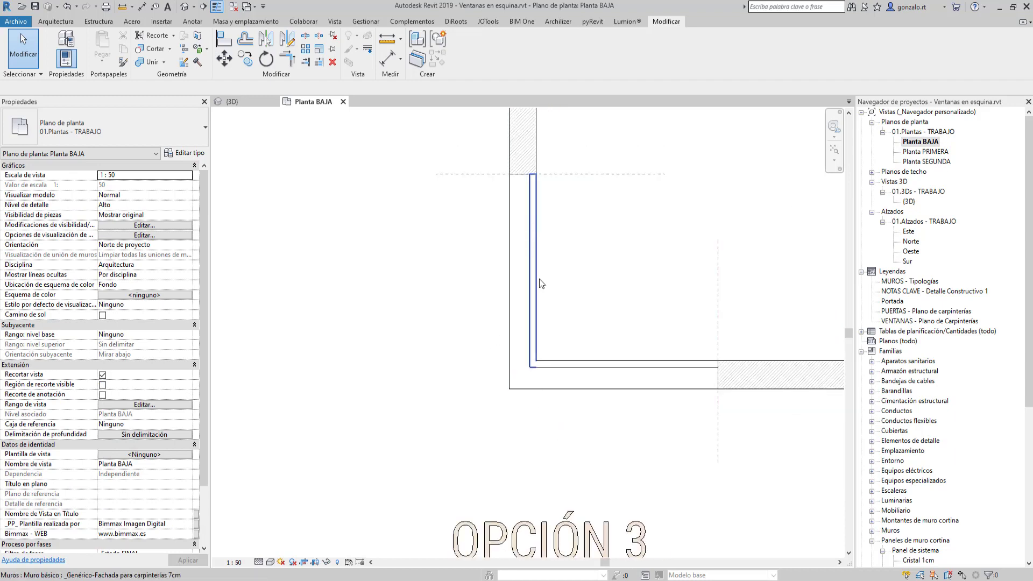
scroll(438, 397, "down", 4)
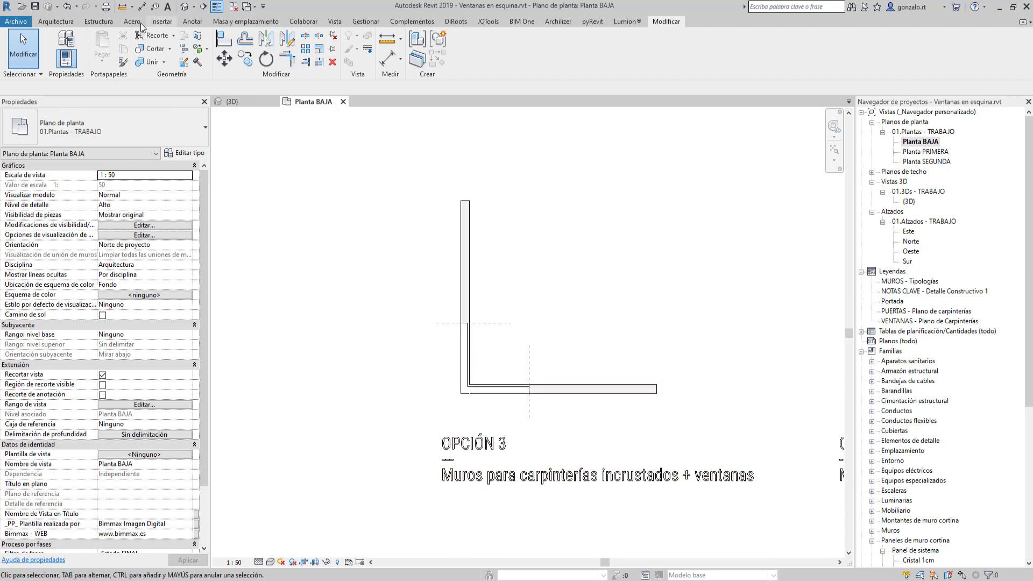
left_click(56, 22)
left_click(104, 57)
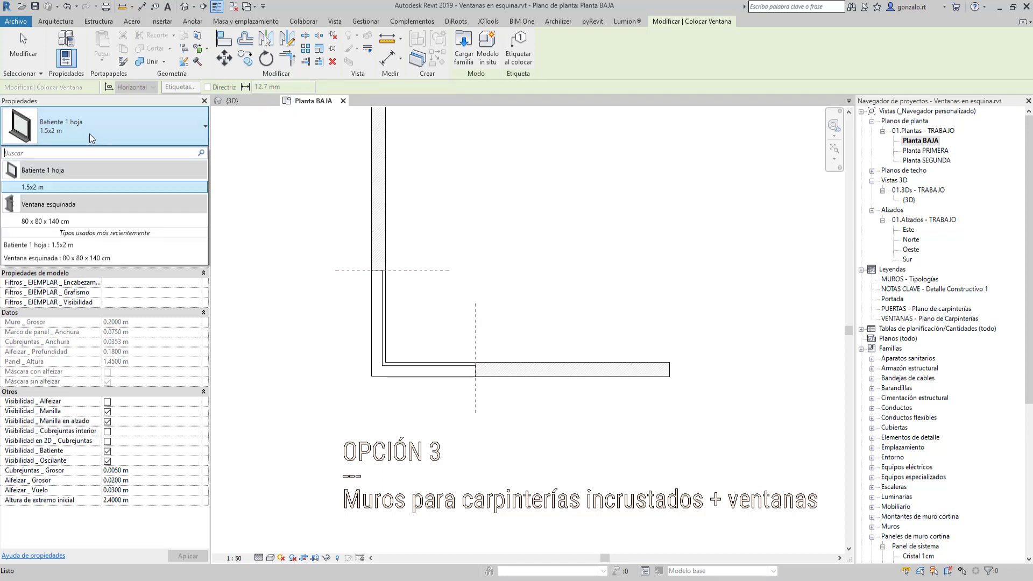
left_click(89, 133)
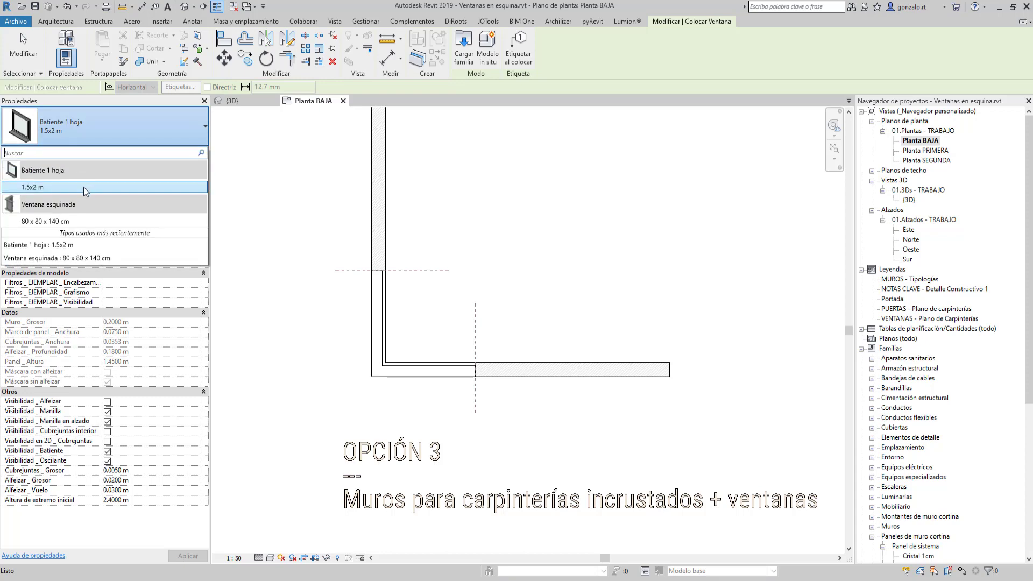
left_click(80, 194)
scroll(315, 335, "up", 2)
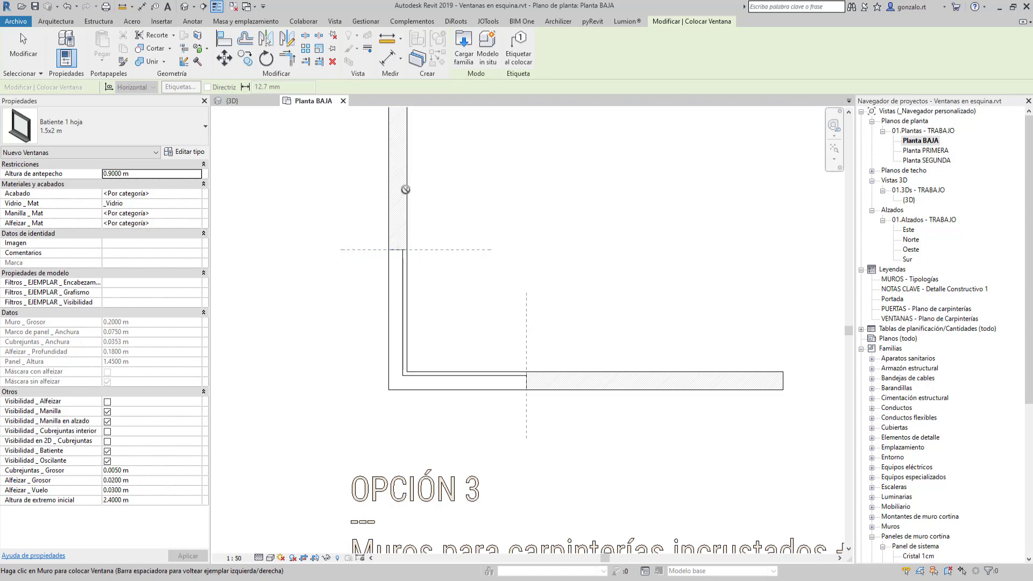
left_click(402, 307)
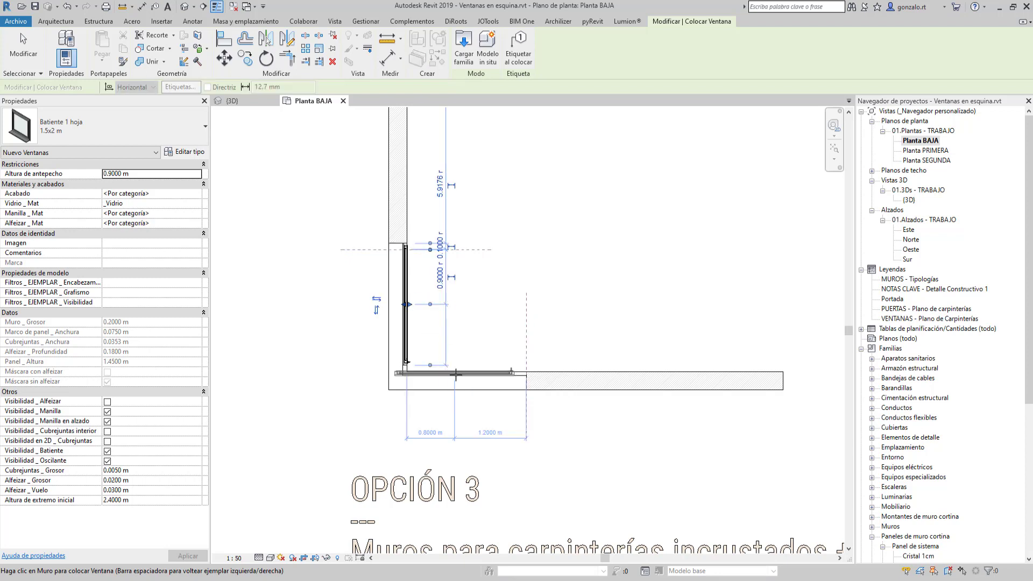
left_click(455, 373)
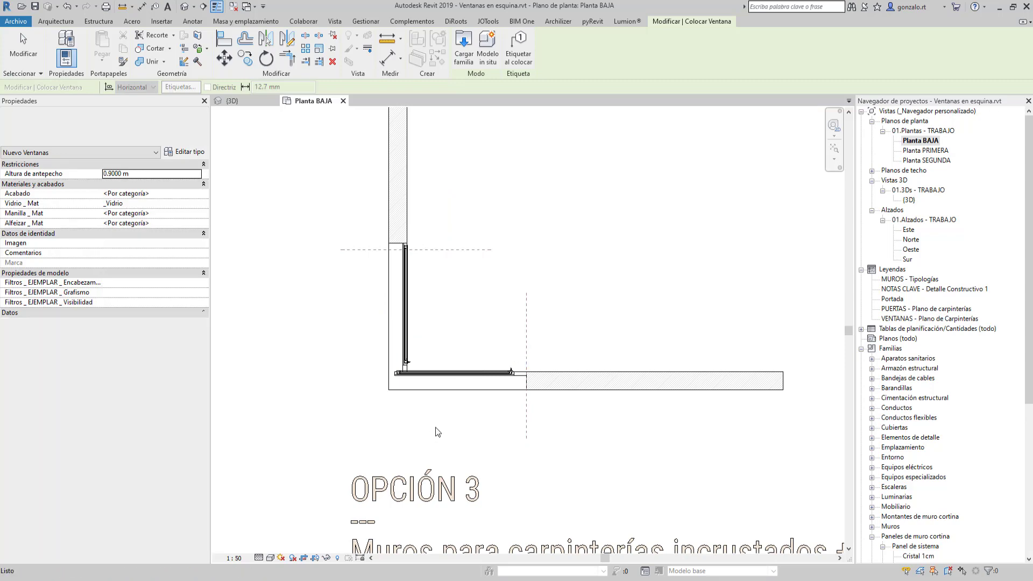
key("Escape")
key("Escape")
Move the window in the horizontal carpentry wall along it until its outer end meets the edge of the wall opening
scroll(445, 404, "up", 2)
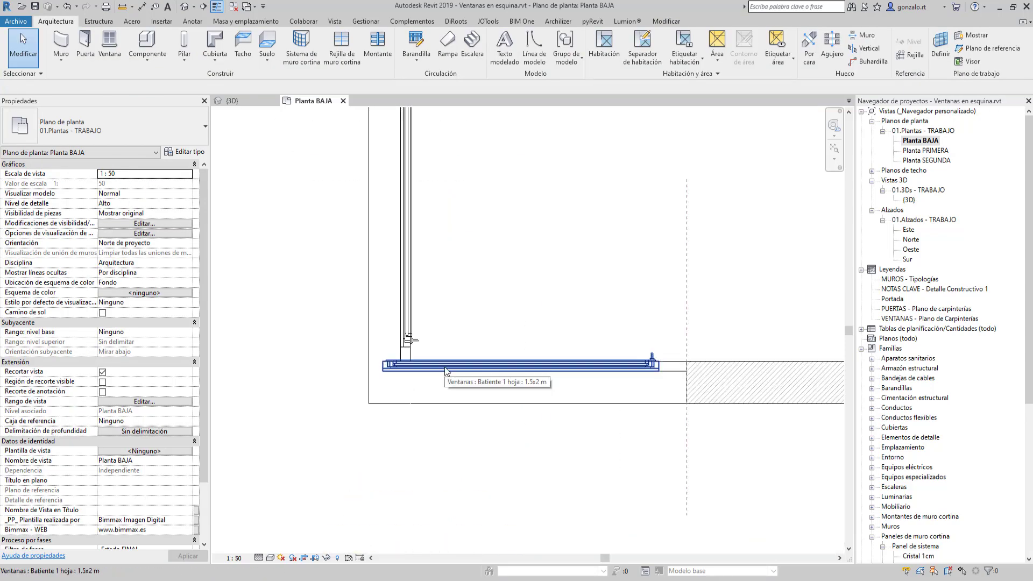
left_click(445, 371)
key("m")
key("v")
scroll(656, 367, "up", 2)
key("Escape")
key("Escape")
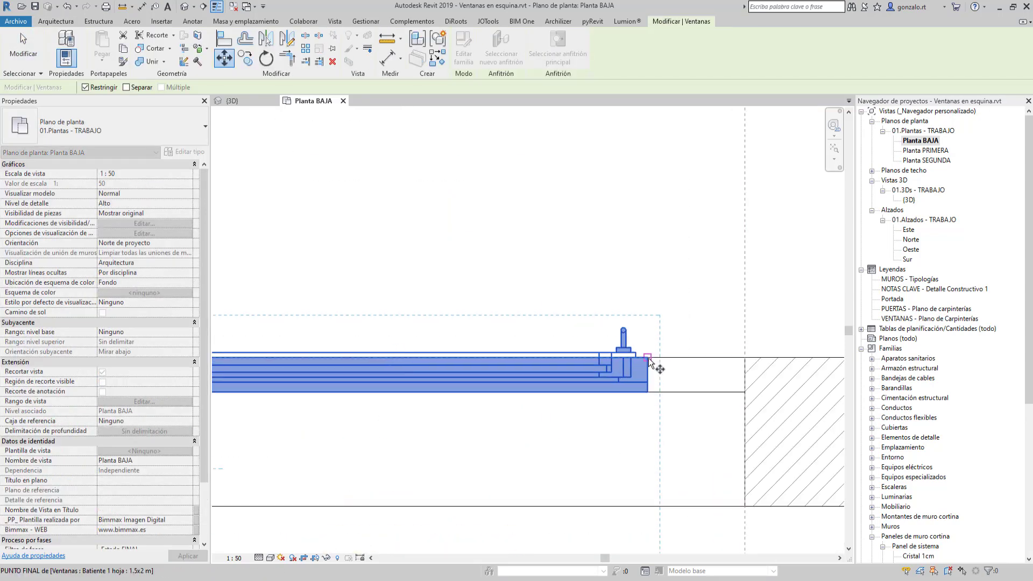
Move the window in the vertical carpentry wall down to the inner face of the adjoining carpentry wall at the corner
scroll(656, 372, "down", 3)
left_click(401, 372)
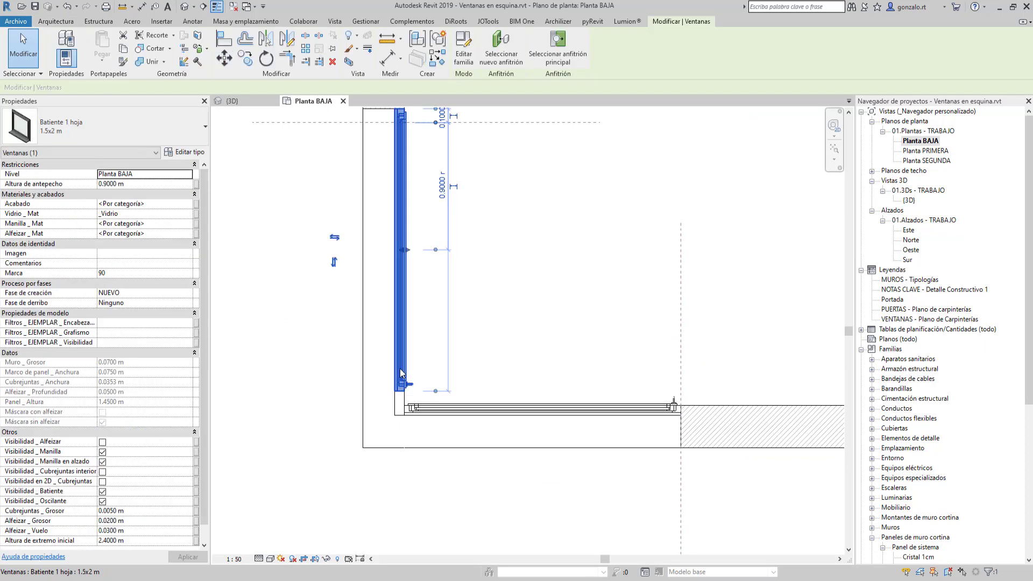
key("m")
key("v")
scroll(405, 387, "up", 2)
left_click(408, 352)
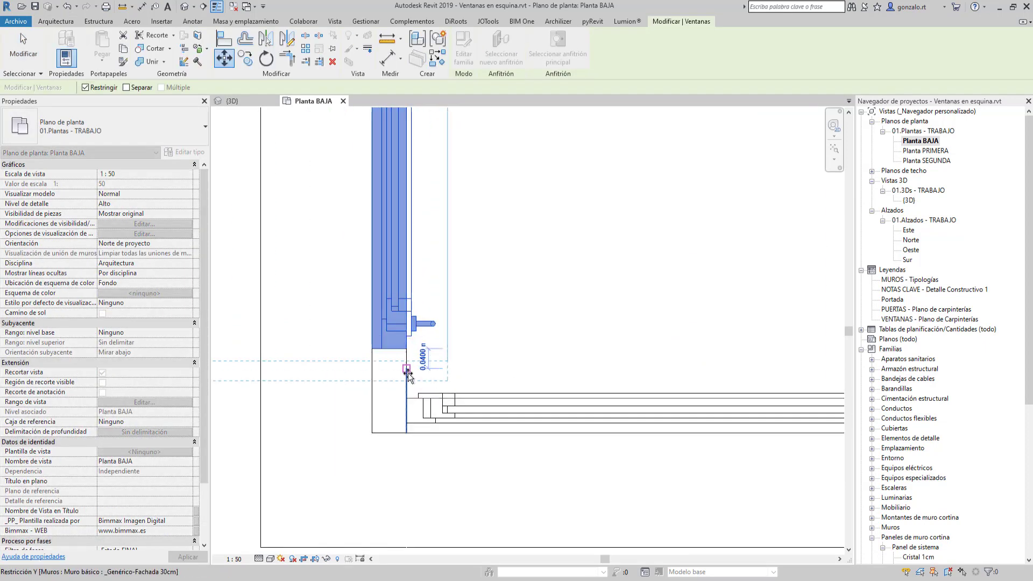
left_click(407, 398)
scroll(456, 372, "down", 2)
scroll(460, 374, "down", 3)
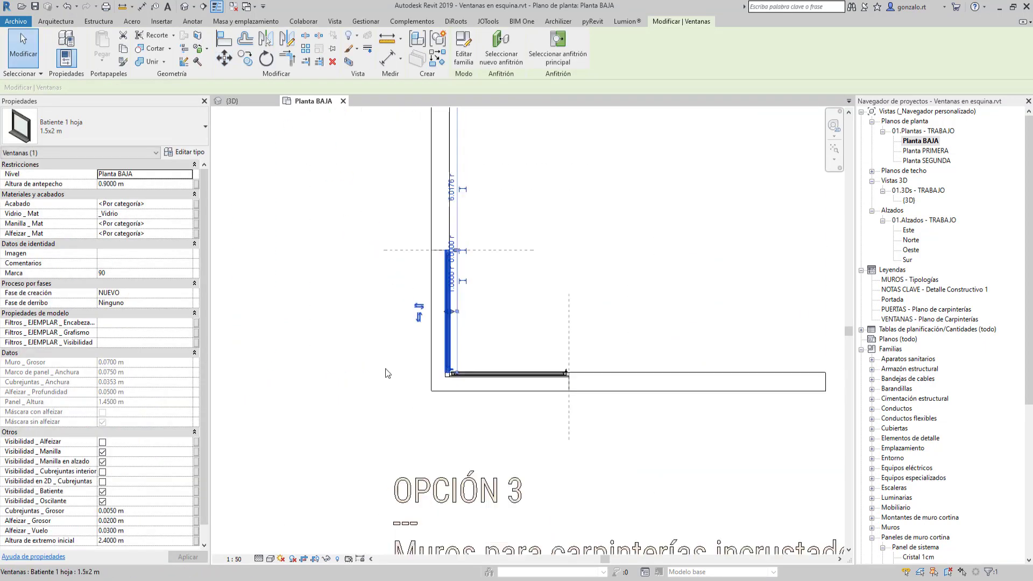
key("Escape")
Examine the new OPCIÓN 3 corner window in the {3D} view, comparing it with the finished OPCIÓN 3 example
scroll(434, 398, "up", 1)
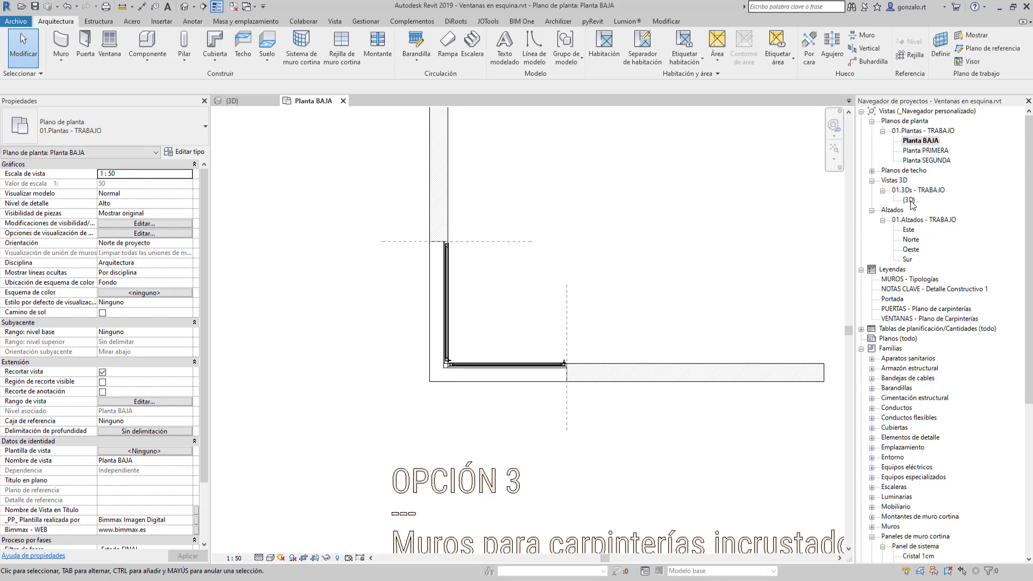
double_click(911, 202)
scroll(336, 428, "up", 3)
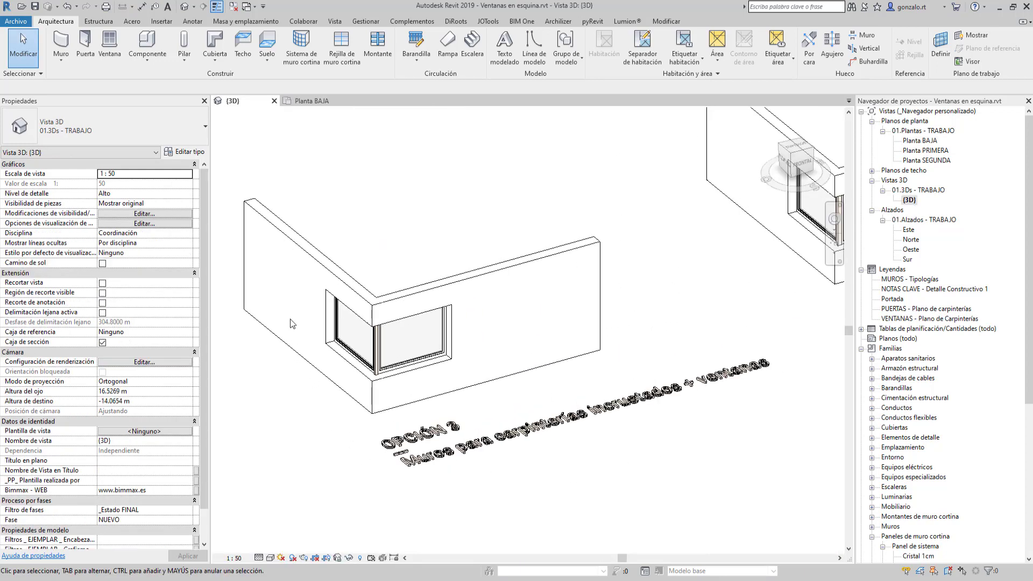
middle_click_drag(314, 474, 397, 466)
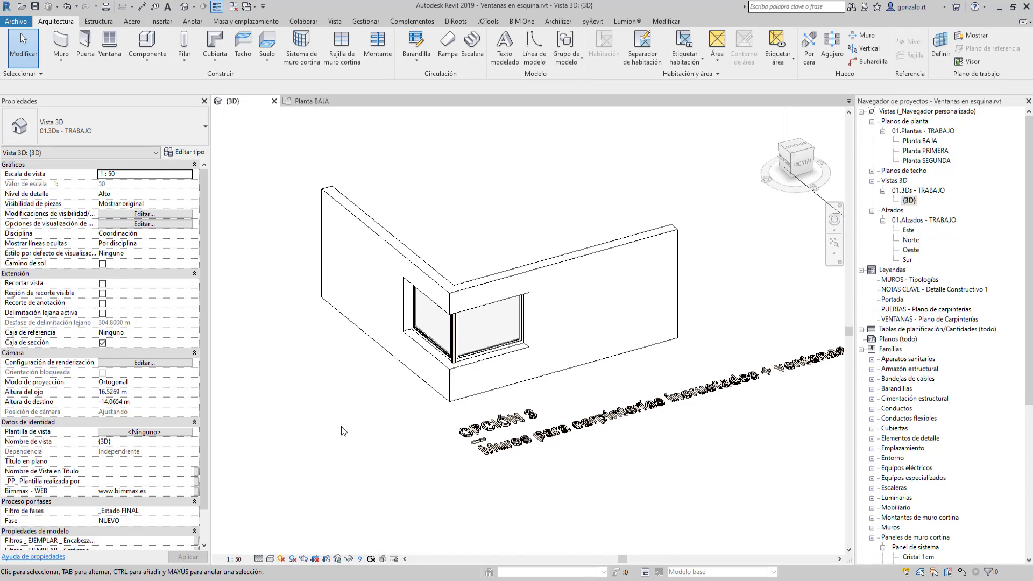
scroll(342, 426, "down", 1)
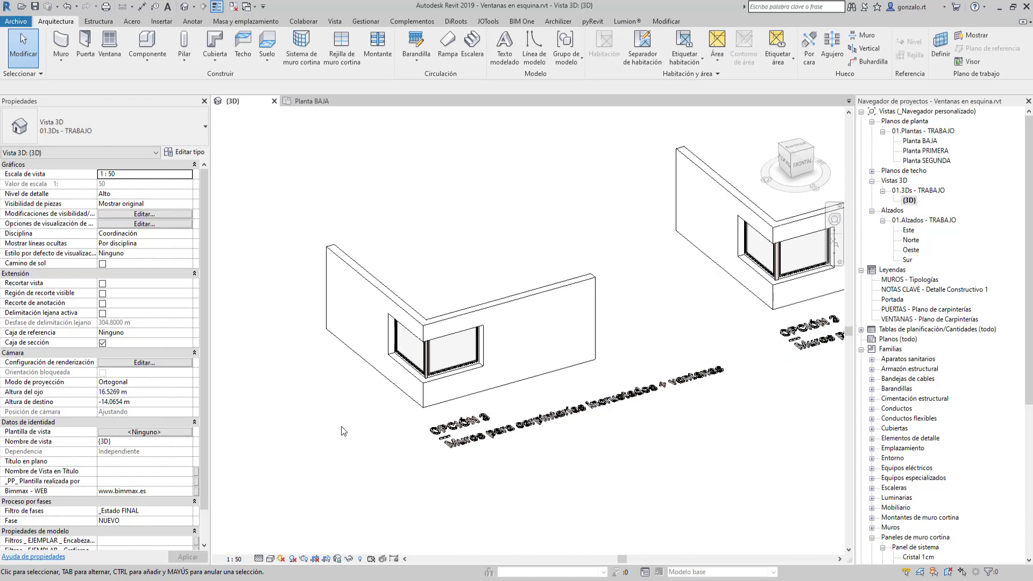
scroll(341, 427, "down", 1)
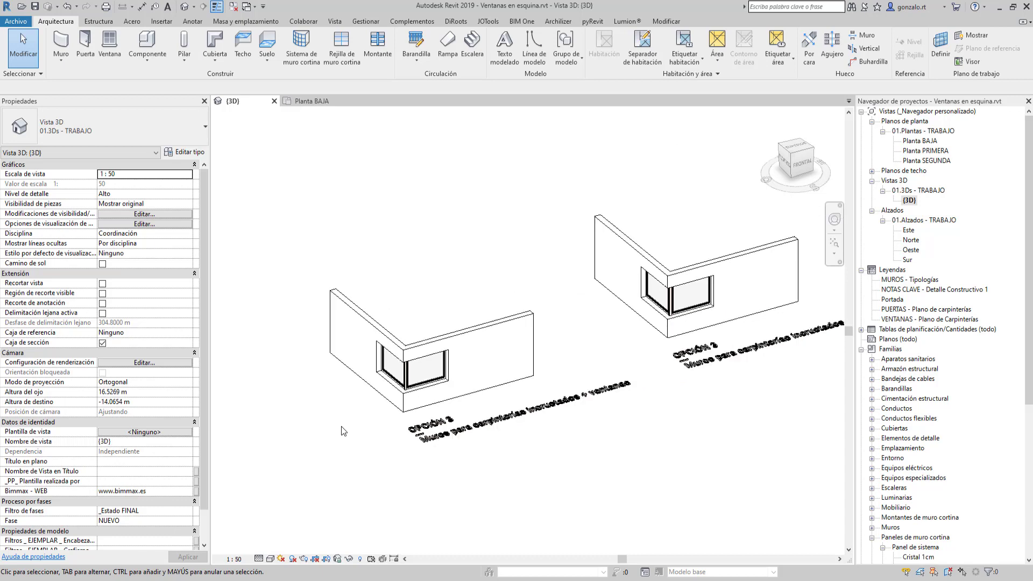